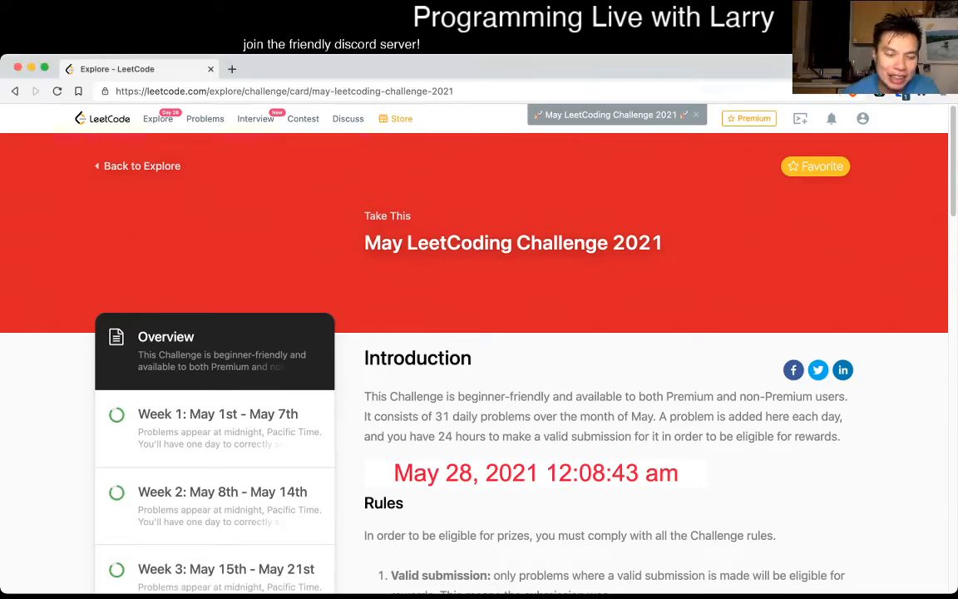
scroll(214, 274, "down", 5)
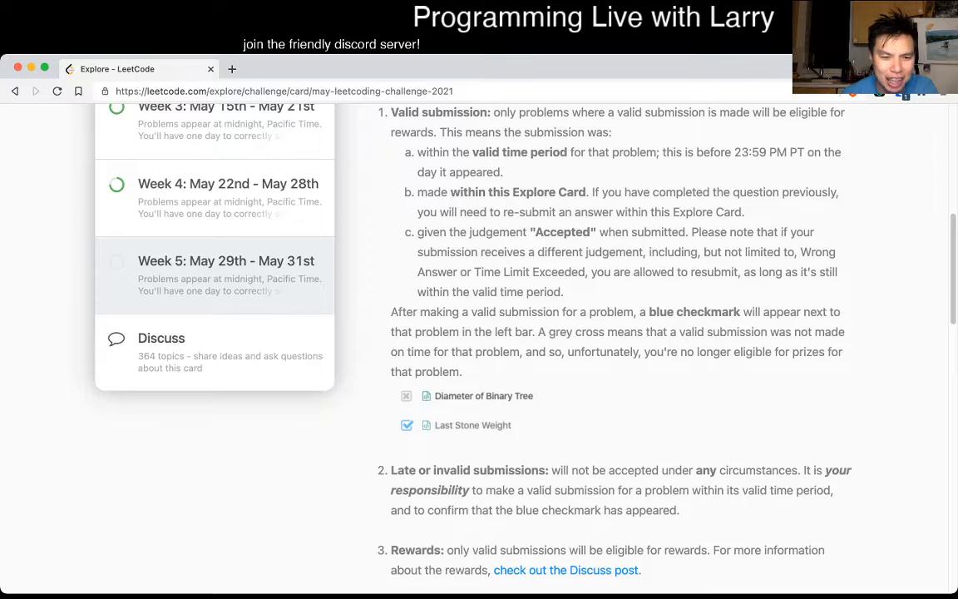
Step: Navigate the May 2021 challenge to Week 4 and open the Maximum Erasure Value problem
left_click(214, 275)
left_click(215, 241)
left_click(214, 319)
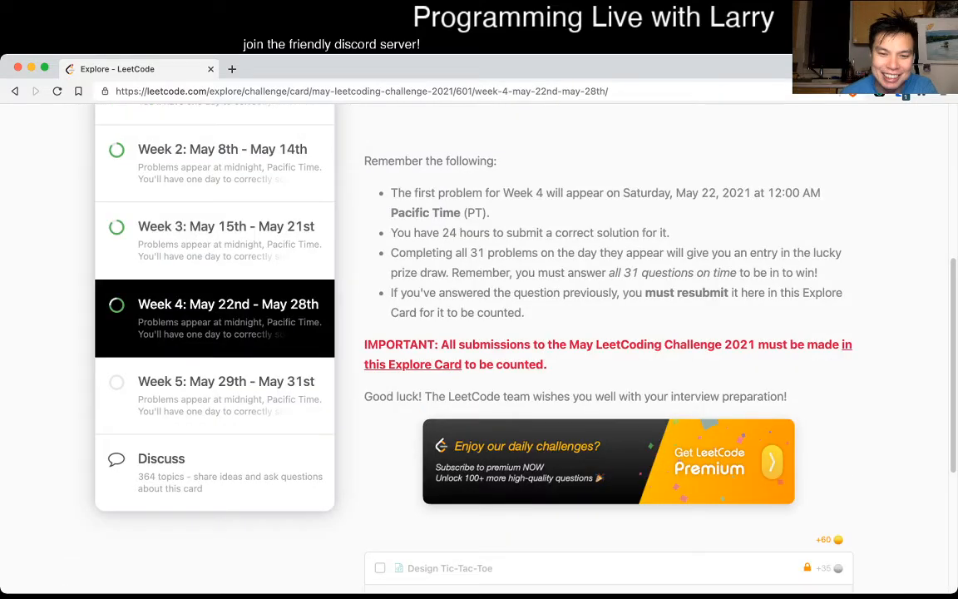
scroll(533, 333, "down", 3)
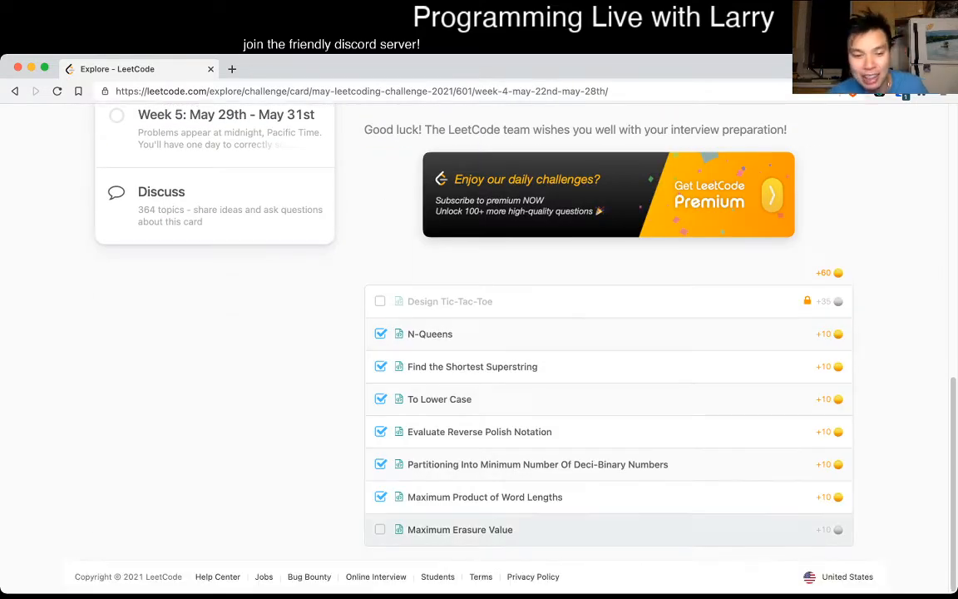
left_click(460, 529)
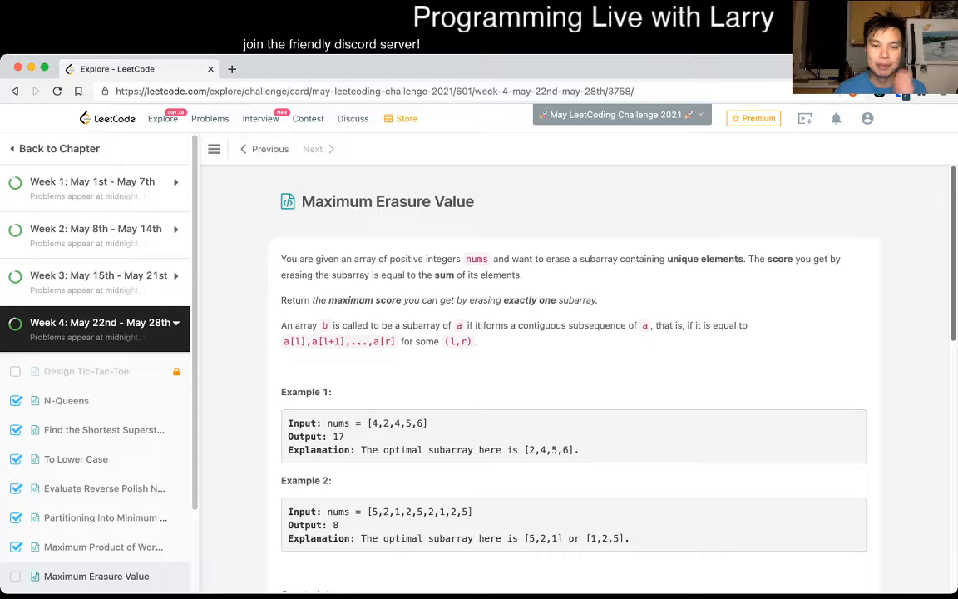
scroll(574, 374, "down", 5)
scroll(574, 375, "up", 5)
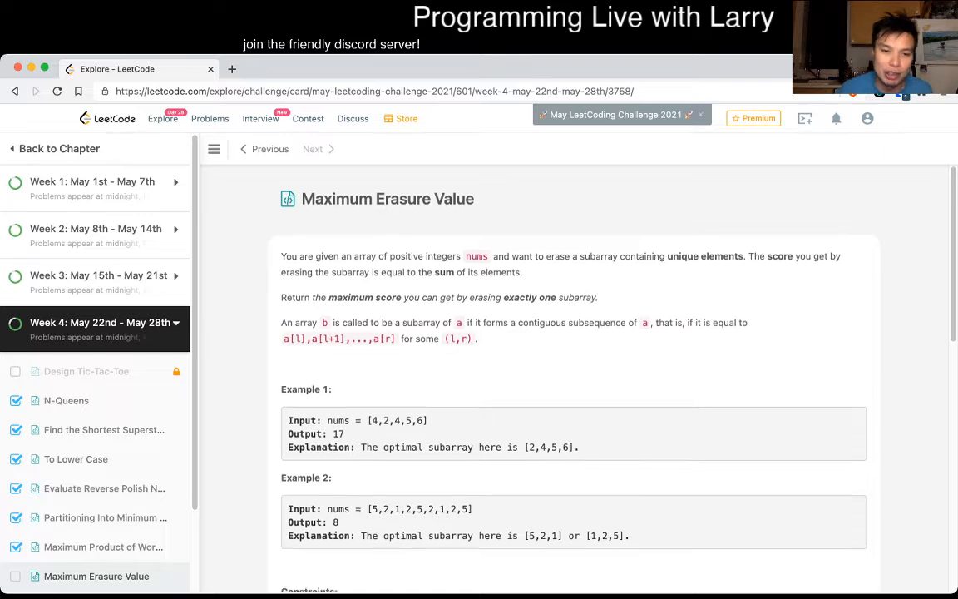
scroll(574, 374, "down", 5)
scroll(574, 374, "up", 1)
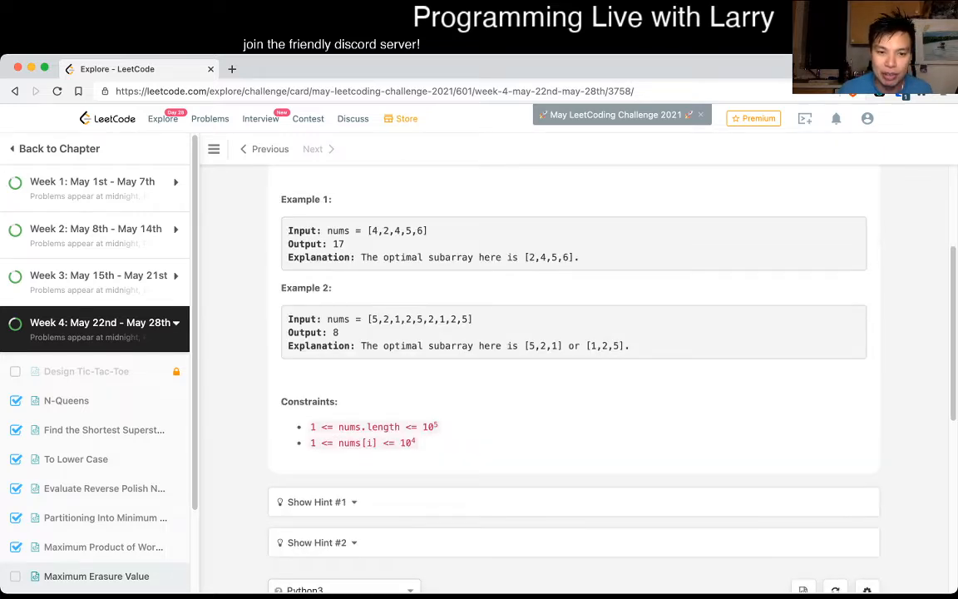
left_click_drag(368, 319, 472, 319)
key("super+c")
scroll(573, 374, "down", 5)
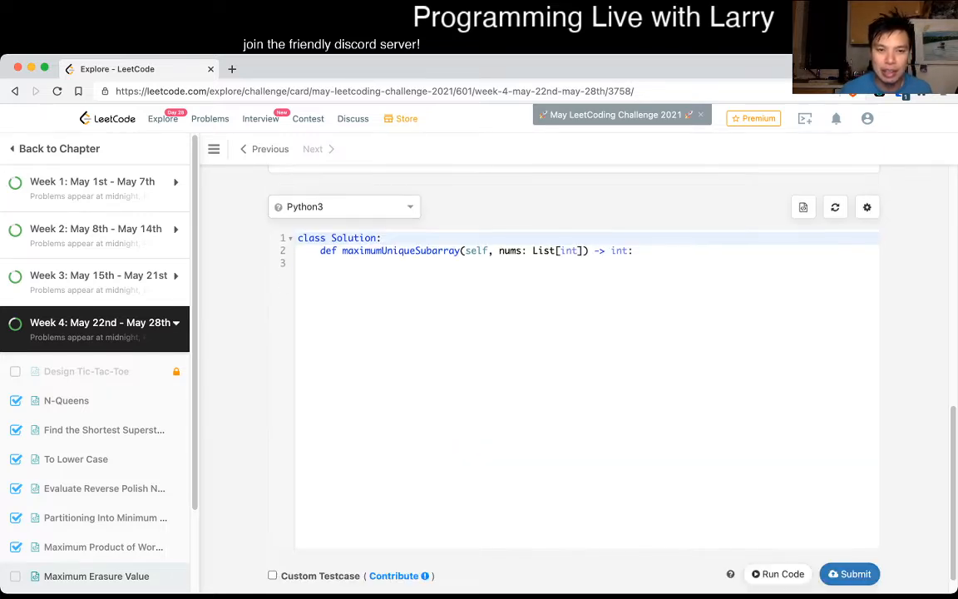
left_click(416, 333)
key("Return")
key("Return")
key("Return")
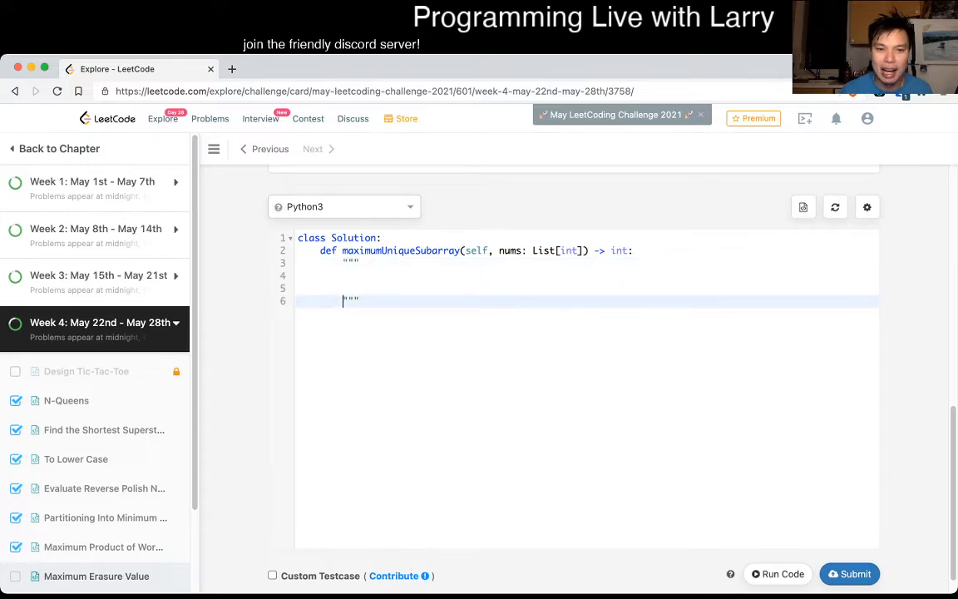
key("Up")
key("Up")
key("super+v")
key("Return")
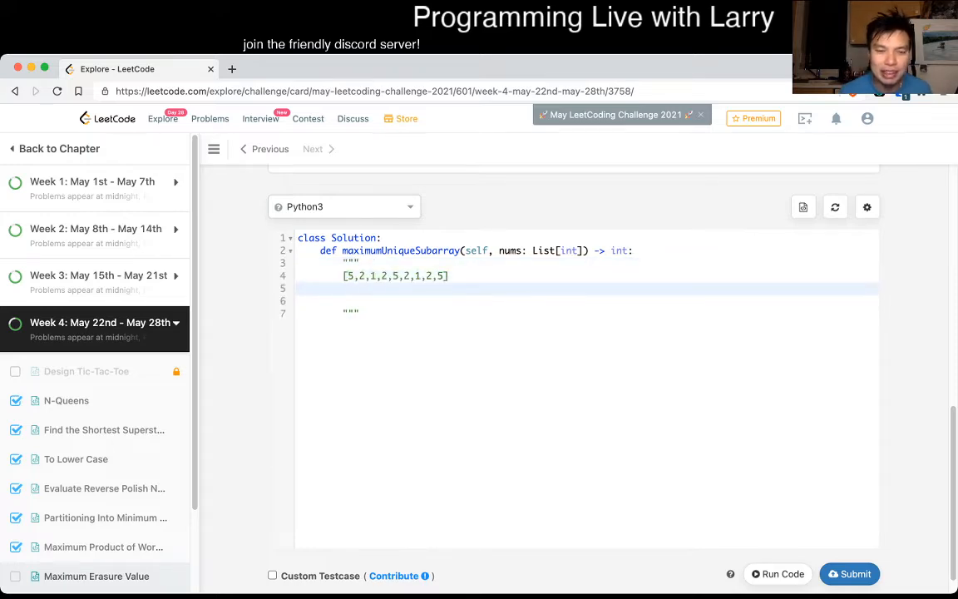
type("^ ^")
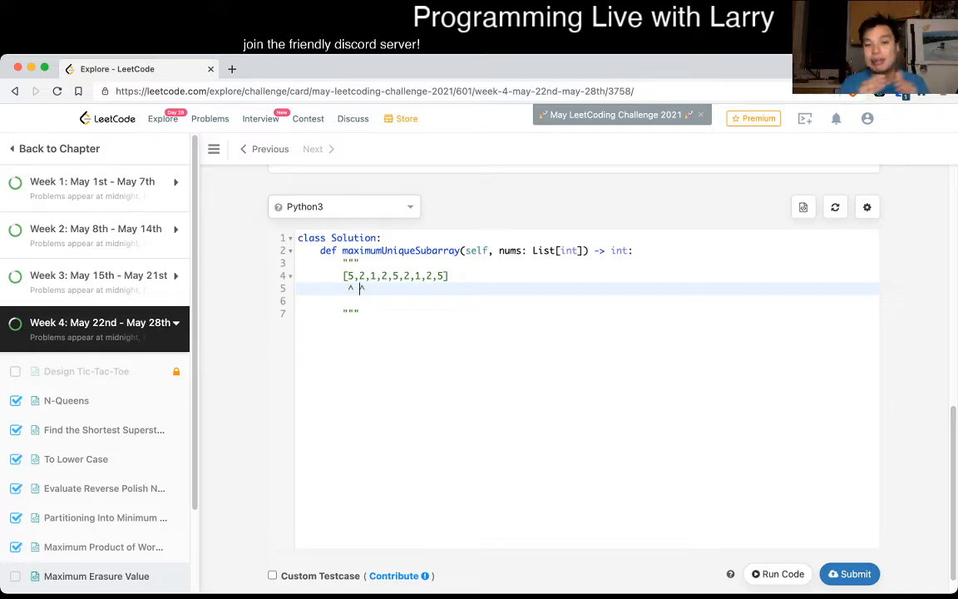
key("Left")
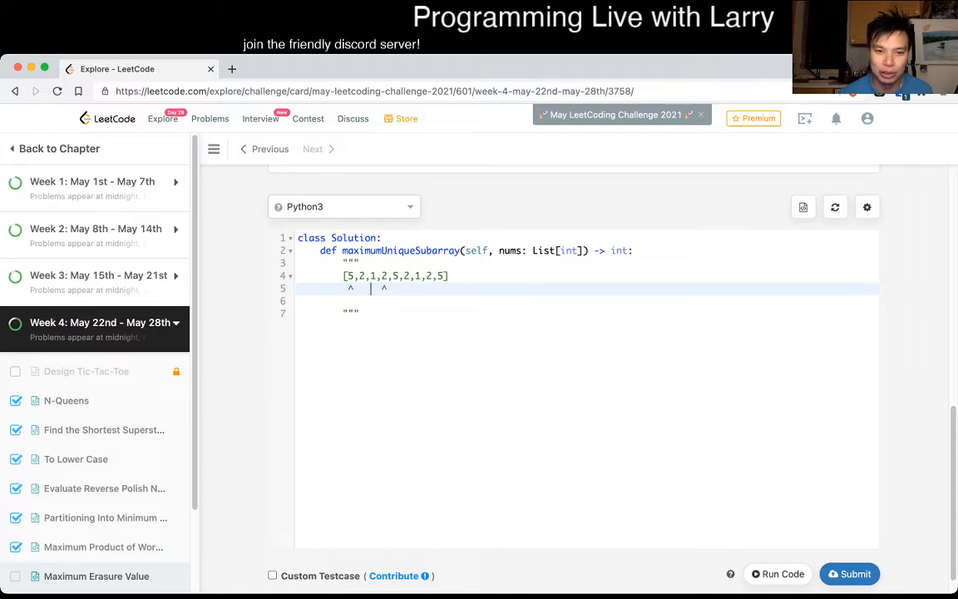
key("Left")
key("Left")
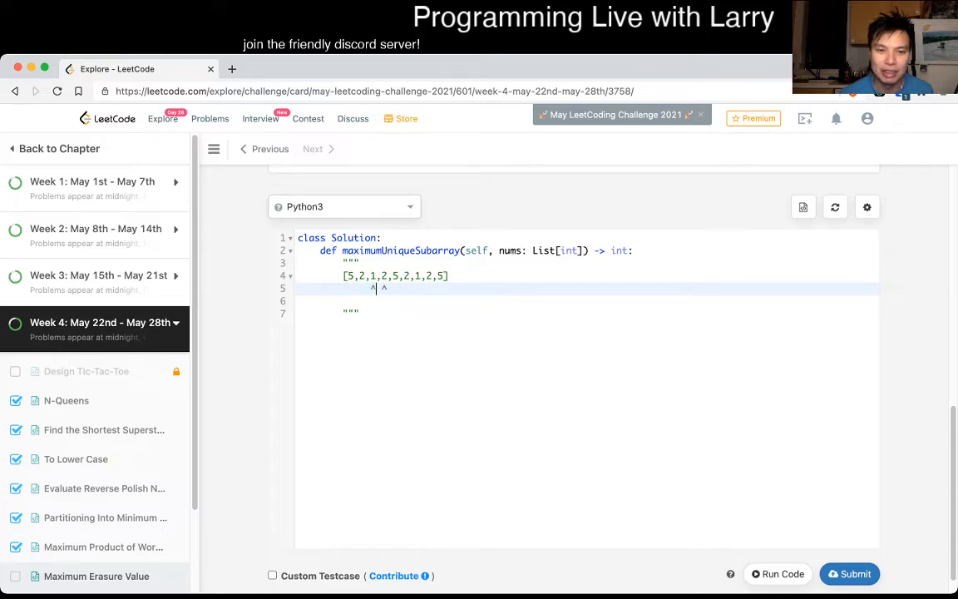
key("Left")
key("Up")
key("shift+Right")
key("shift+Right")
key("shift+Right")
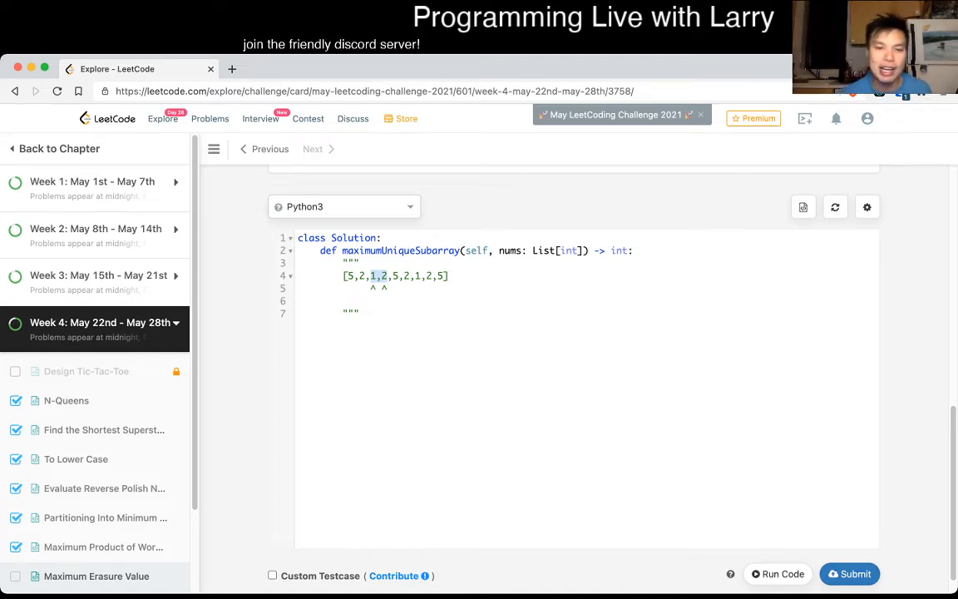
key("Up")
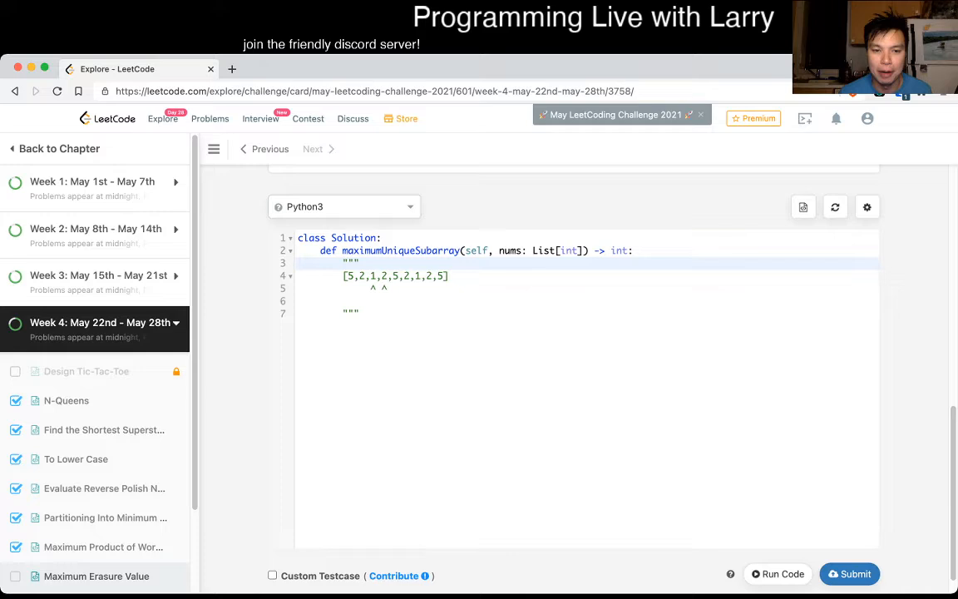
key("ctrl+shift+End")
key("BackSpace")
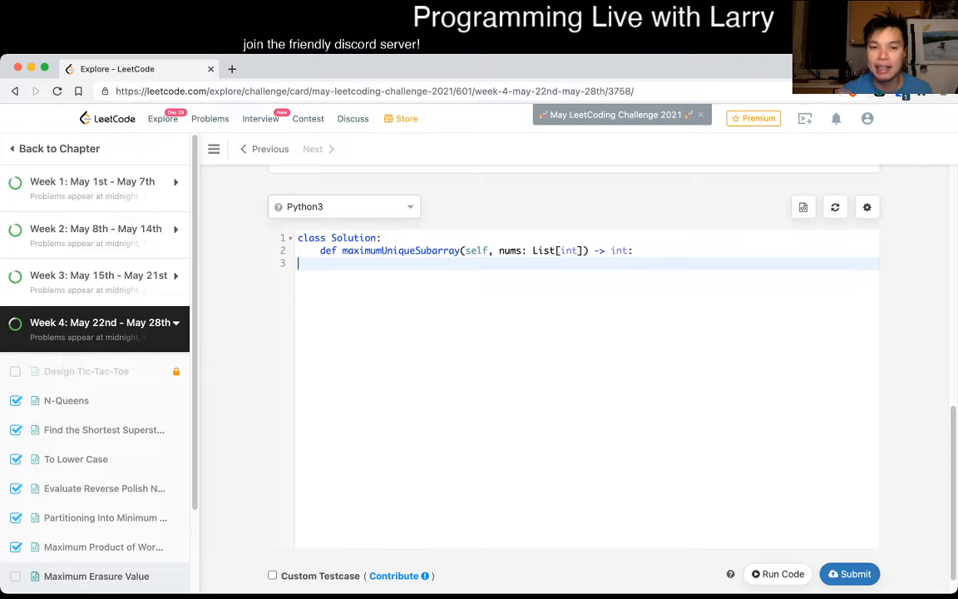
Step: Delete the scratch docstring and initialize the running maximum with mx = 0
key("super+z")
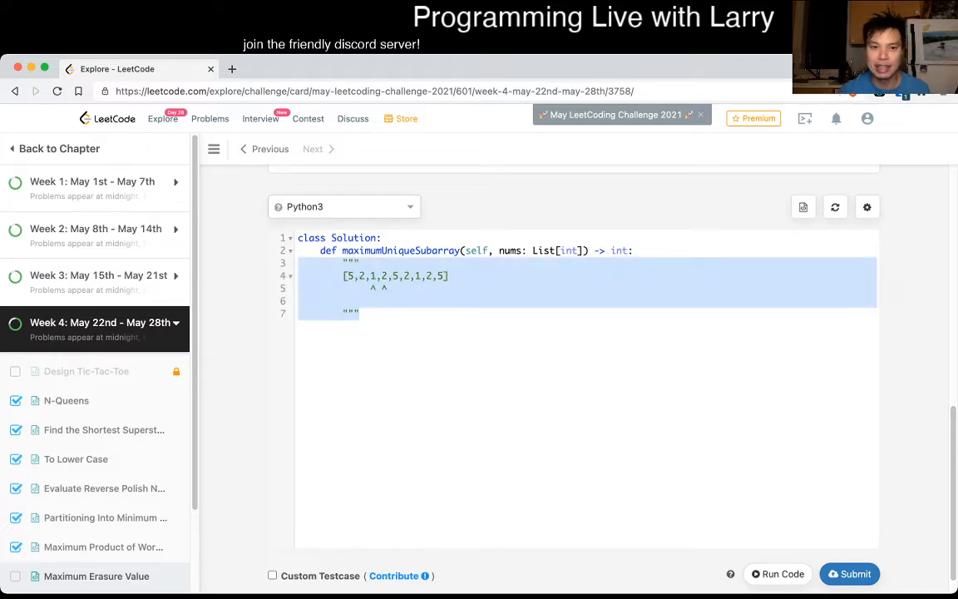
key("BackSpace")
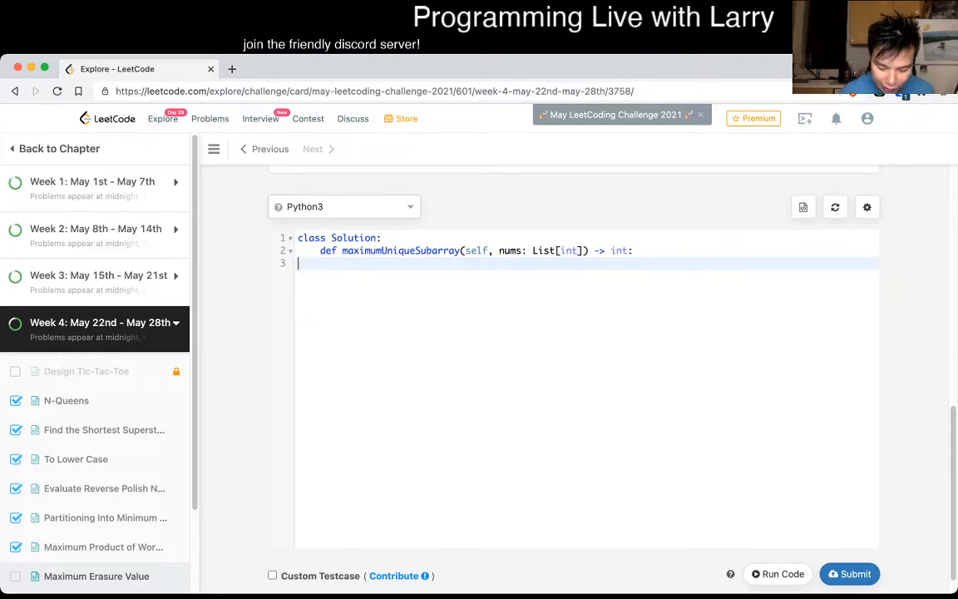
key("Tab")
key("Tab")
type("mx")
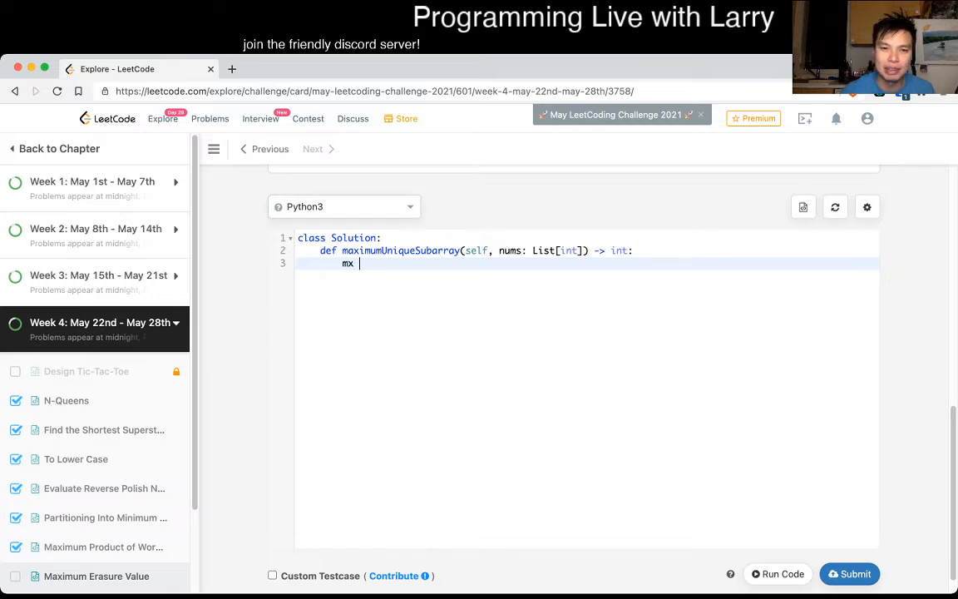
type(" = 0")
scroll(574, 374, "up", 3)
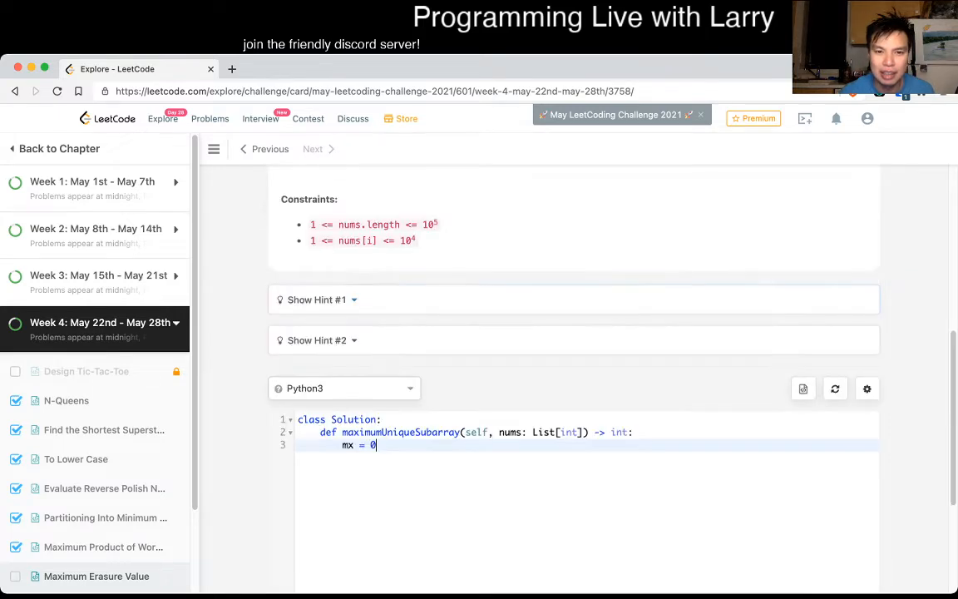
scroll(574, 375, "up", 1)
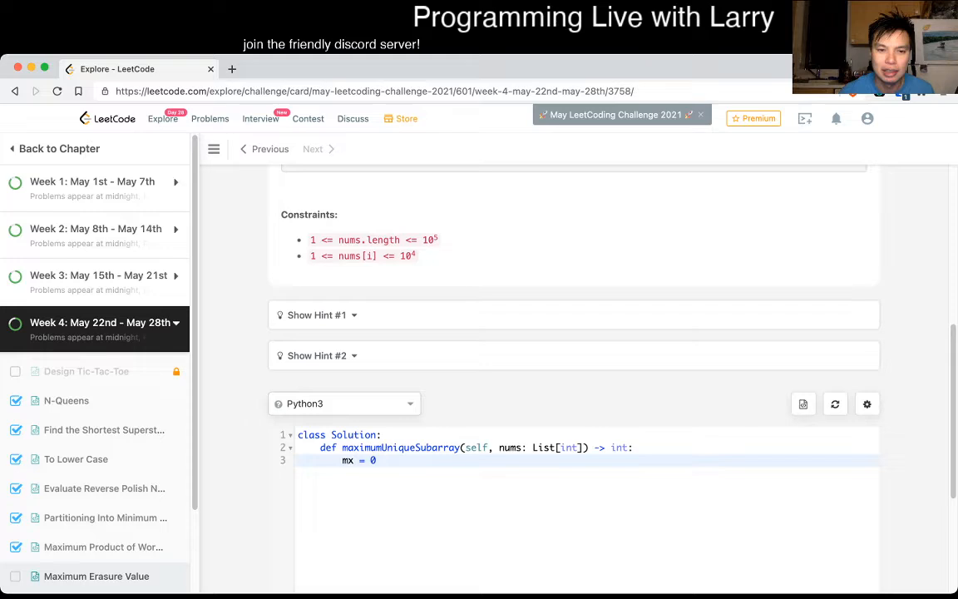
scroll(574, 374, "down", 2)
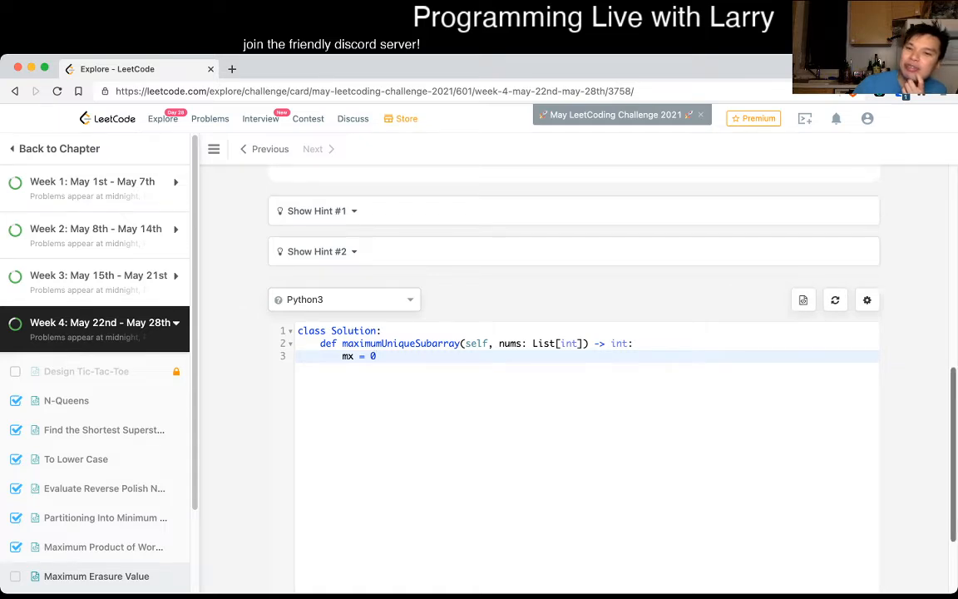
scroll(574, 374, "up", 10)
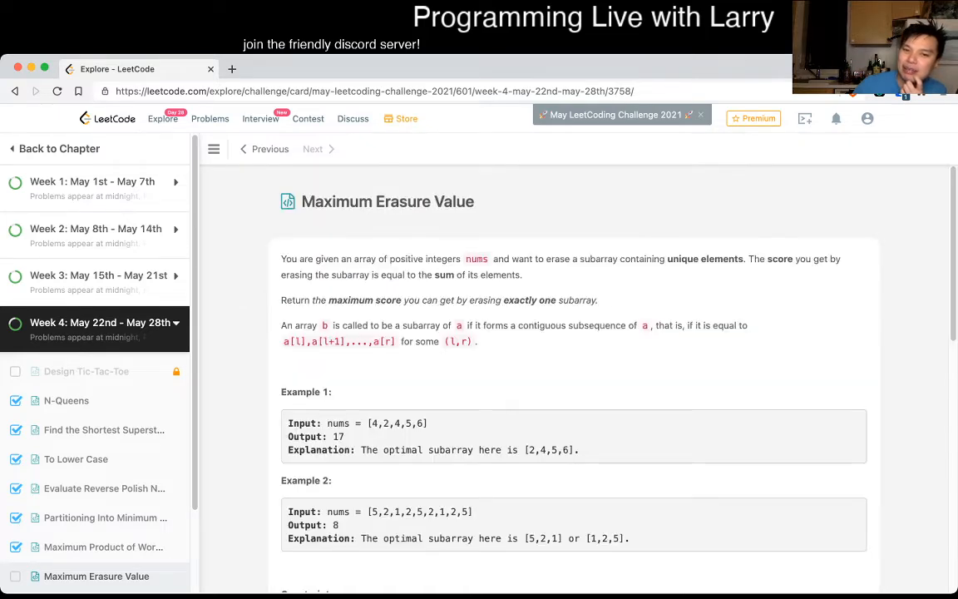
left_click_drag(390, 258, 423, 259)
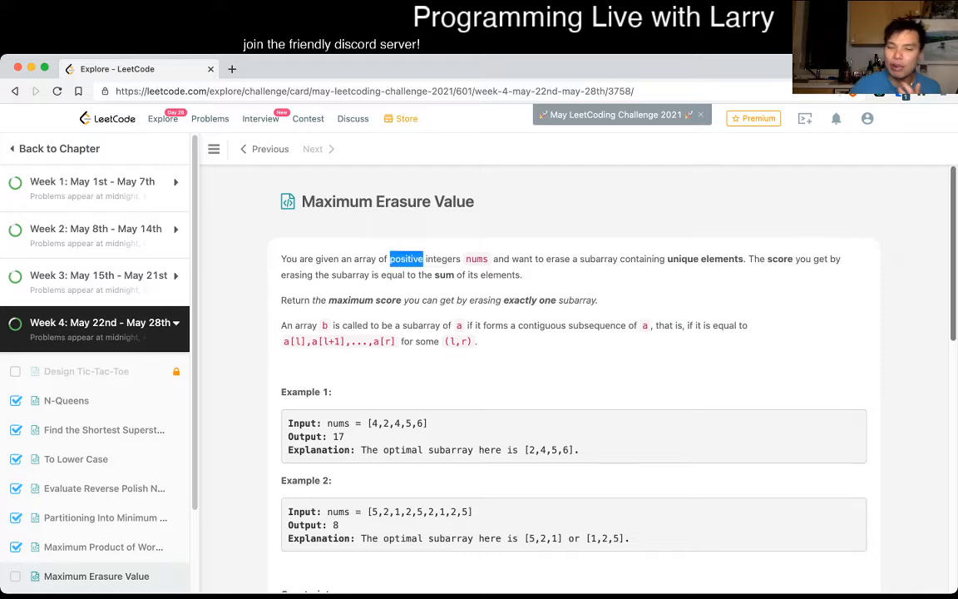
scroll(573, 374, "down", 8)
scroll(574, 374, "up", 1)
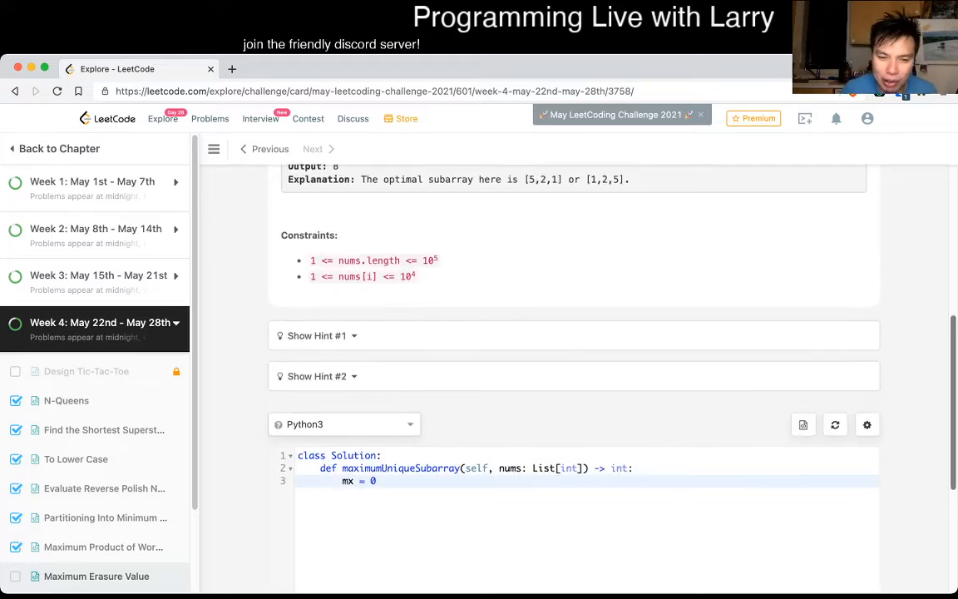
scroll(573, 374, "down", 1)
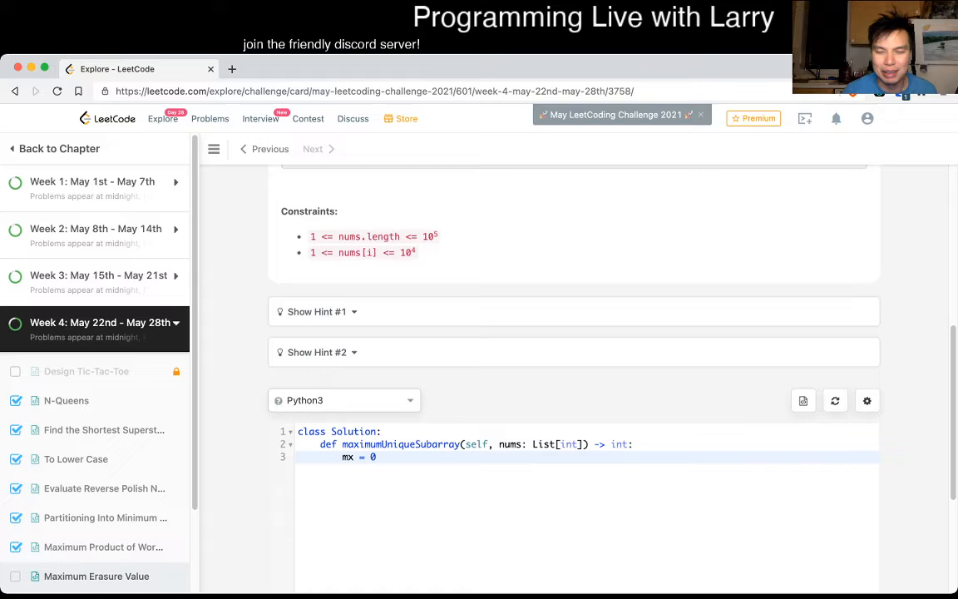
key("Return")
key("Return")
key("super+Tab")
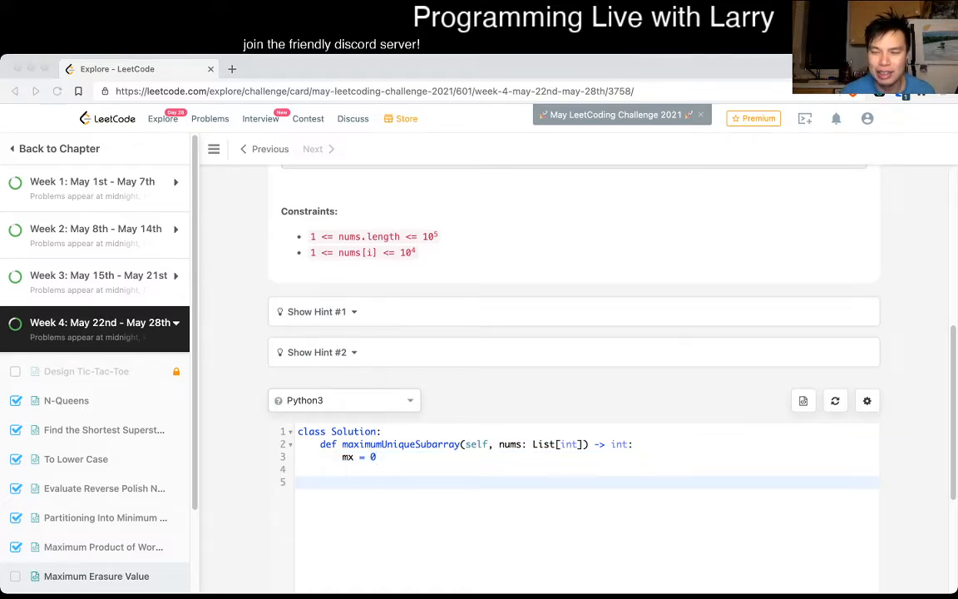
key("super+Tab")
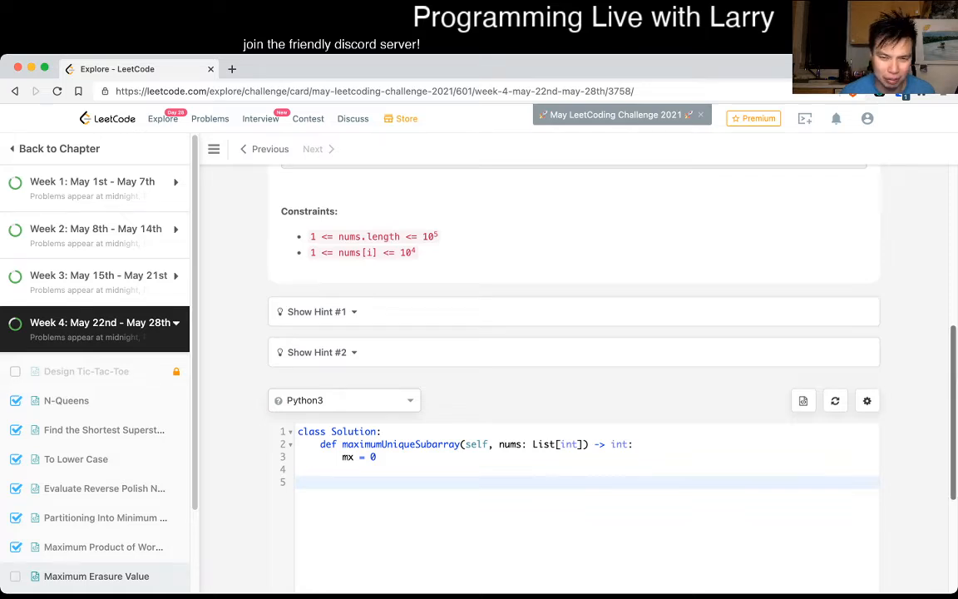
scroll(574, 374, "up", 5)
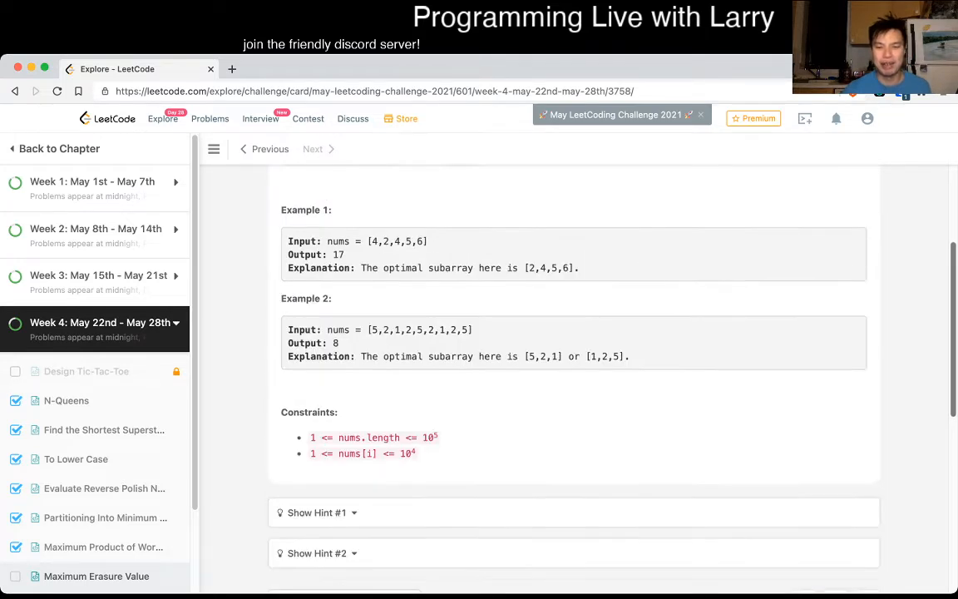
scroll(574, 374, "down", 4)
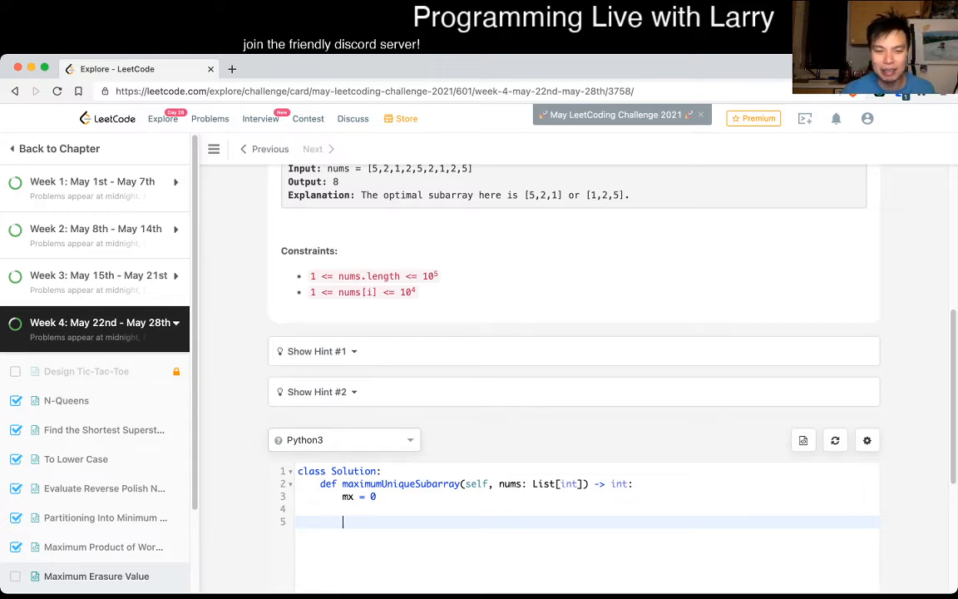
type("left")
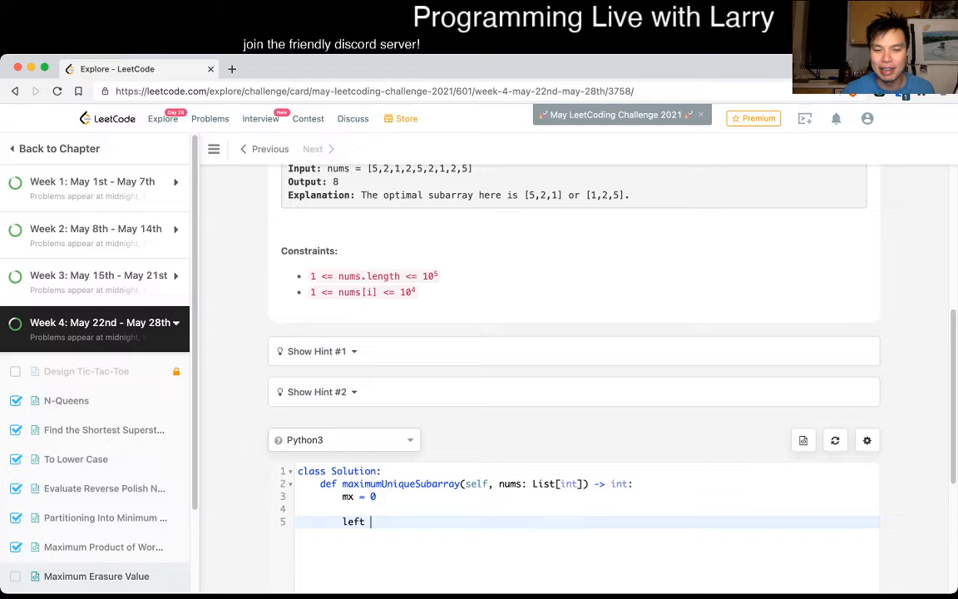
type(" = right = 0")
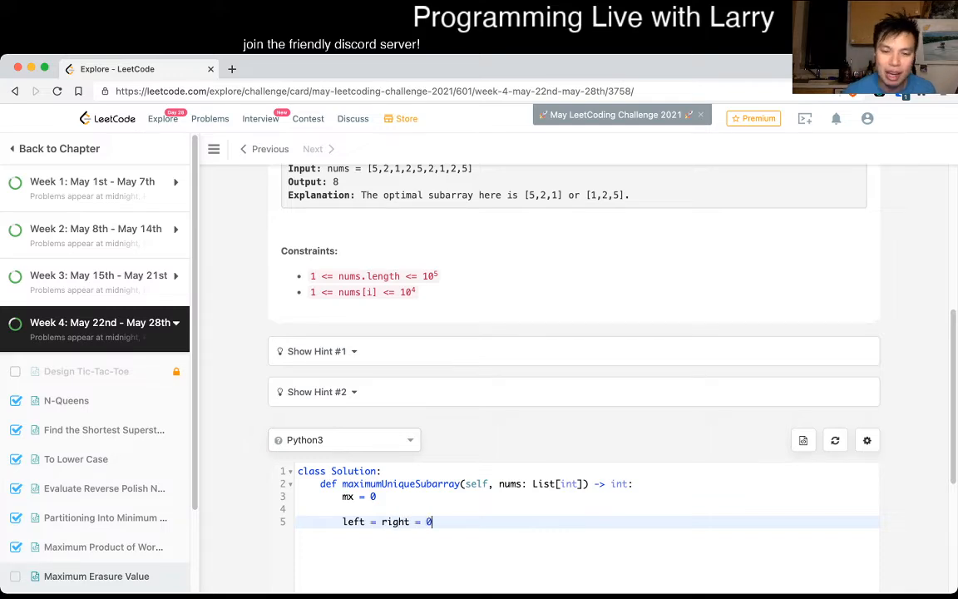
Step: Set left = right = 0, N = len(nums), and replace the for loop with while right < N
key("Return")
key("Return")
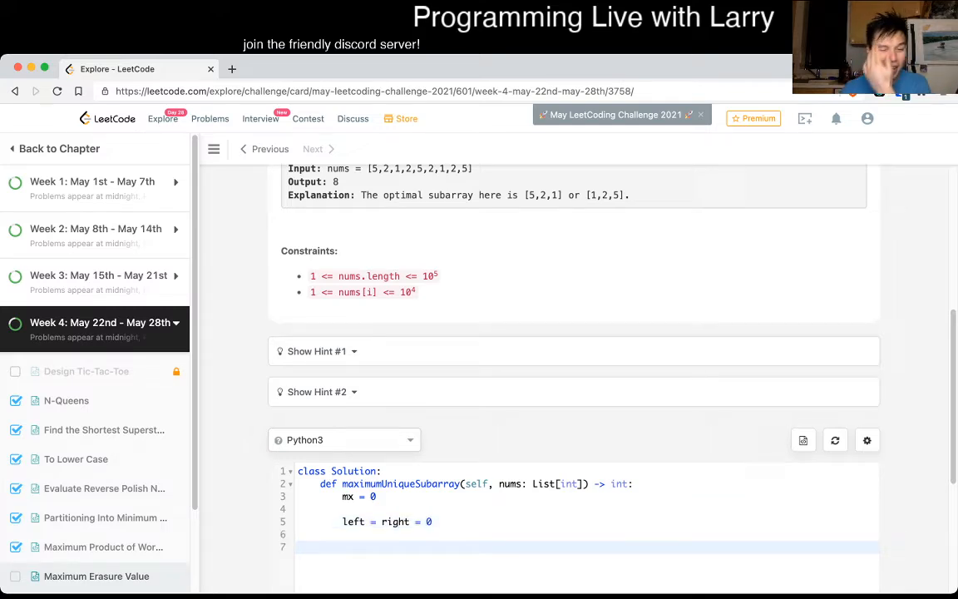
scroll(573, 375, "down", 2)
scroll(574, 375, "down", 5)
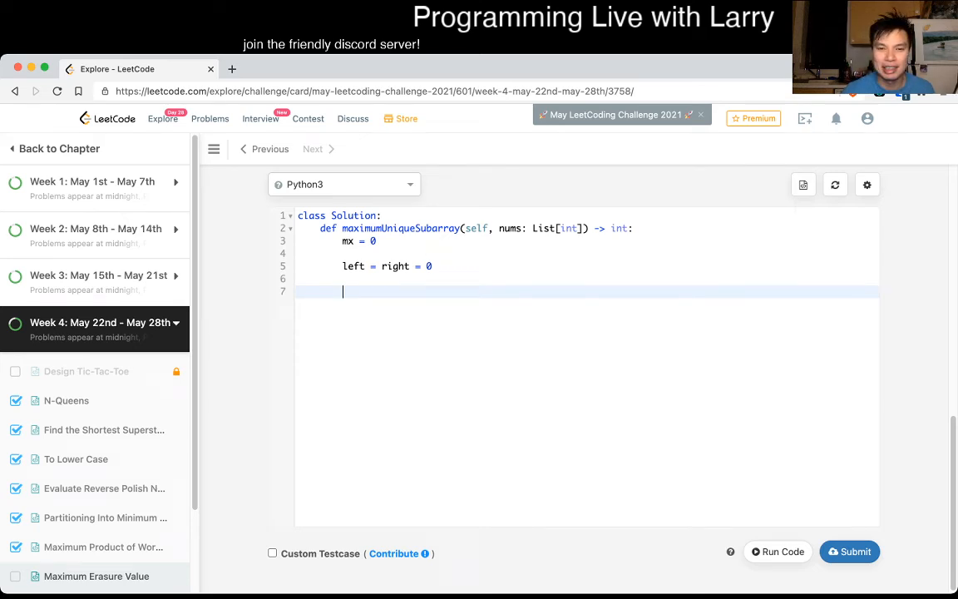
type("for right in range(N)")
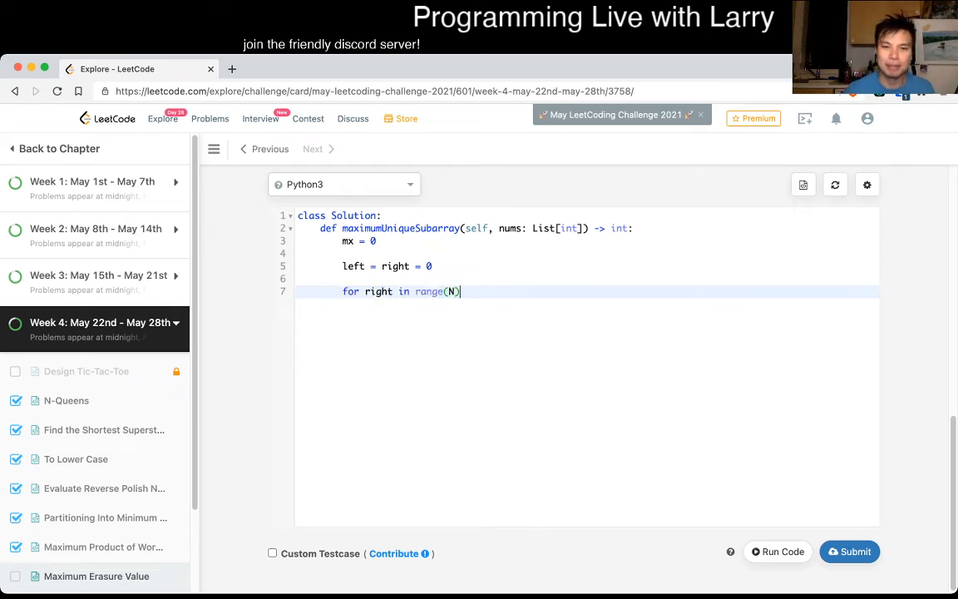
type(":")
key("Up")
key("Up")
key("Up")
key("Up")
key("Return")
type("N = len")
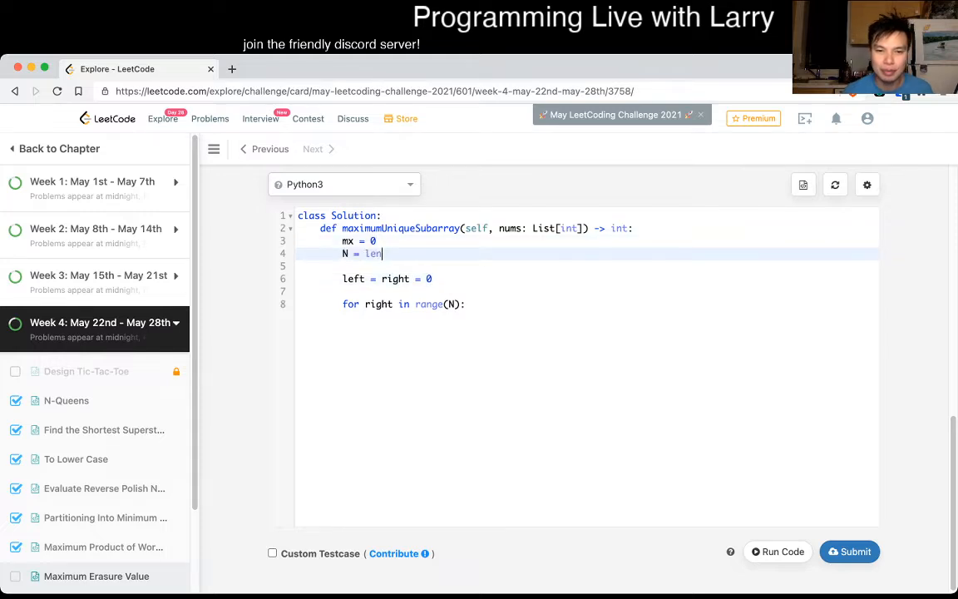
type("(nums")
key("Down")
key("Down")
key("Down")
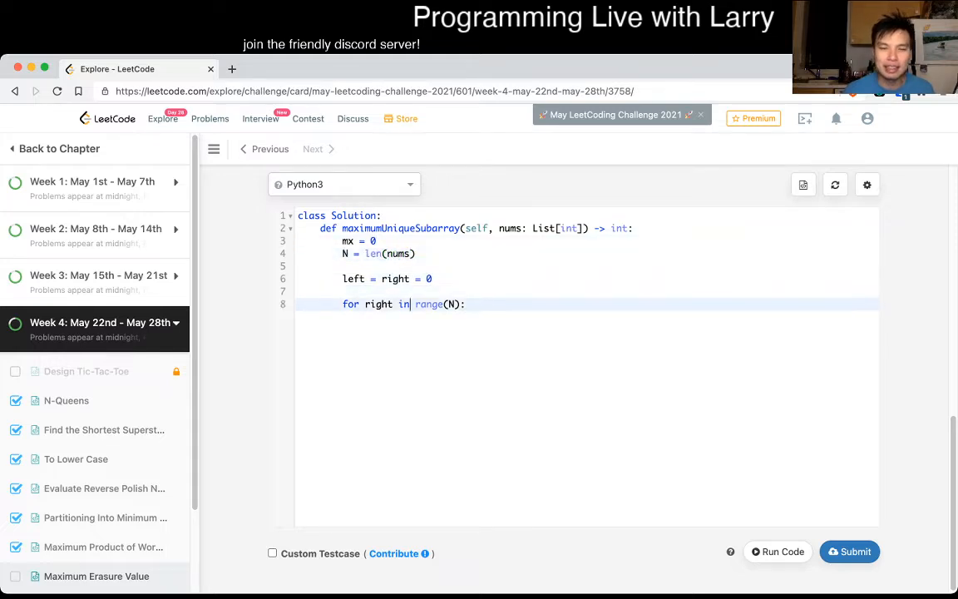
key("shift+Home")
key("BackSpace")
type("hi")
key("BackSpace")
key("BackSpace")
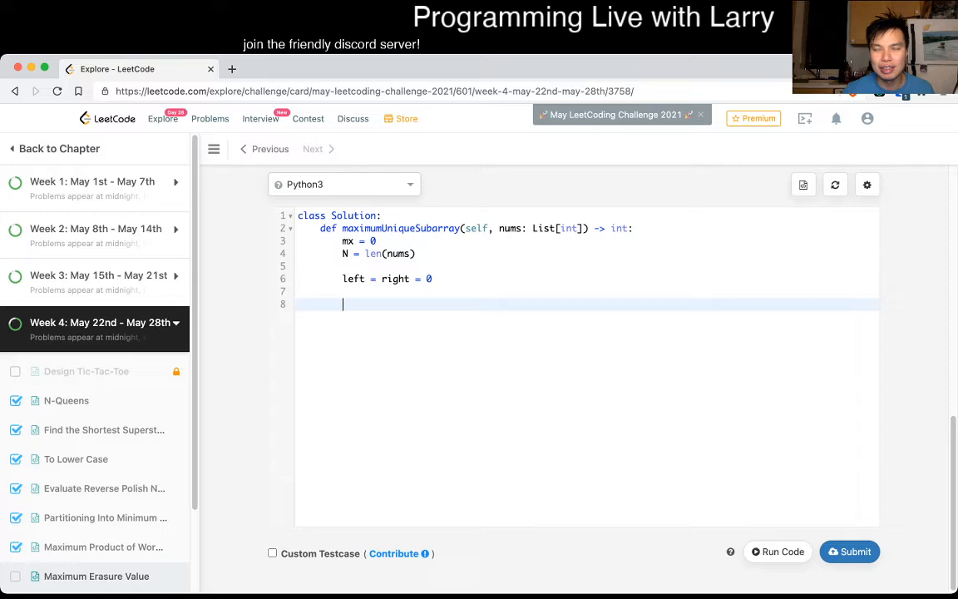
type("while < right")
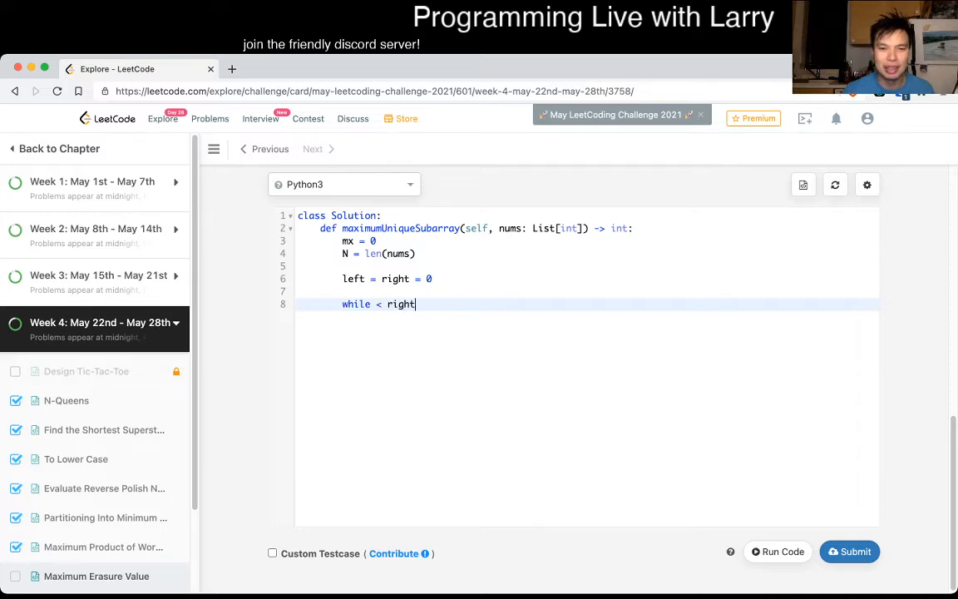
key("BackSpace")
key("BackSpace")
key("BackSpace")
type("right < N:")
key("Return")
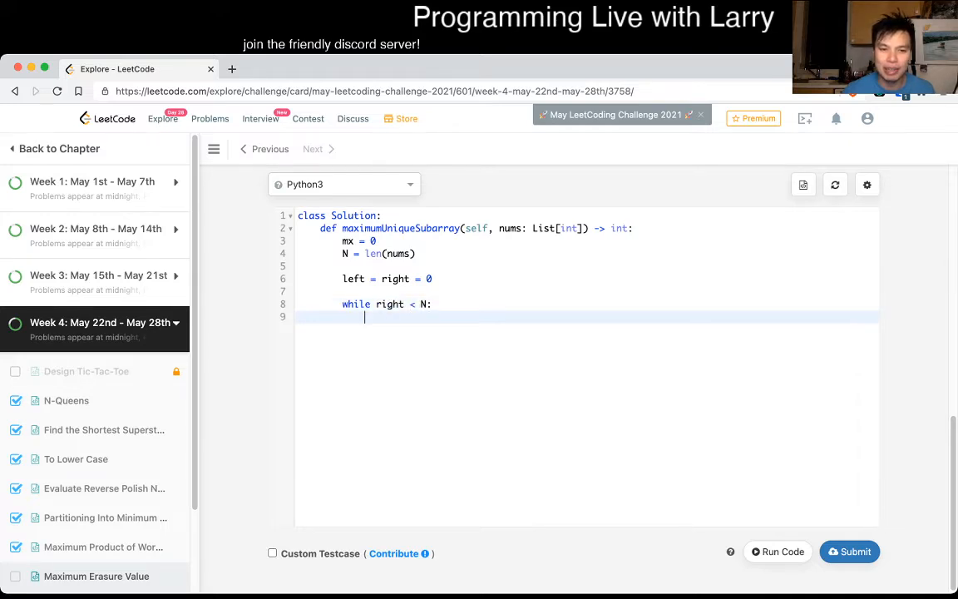
key("Return")
key("Return")
type("right +=")
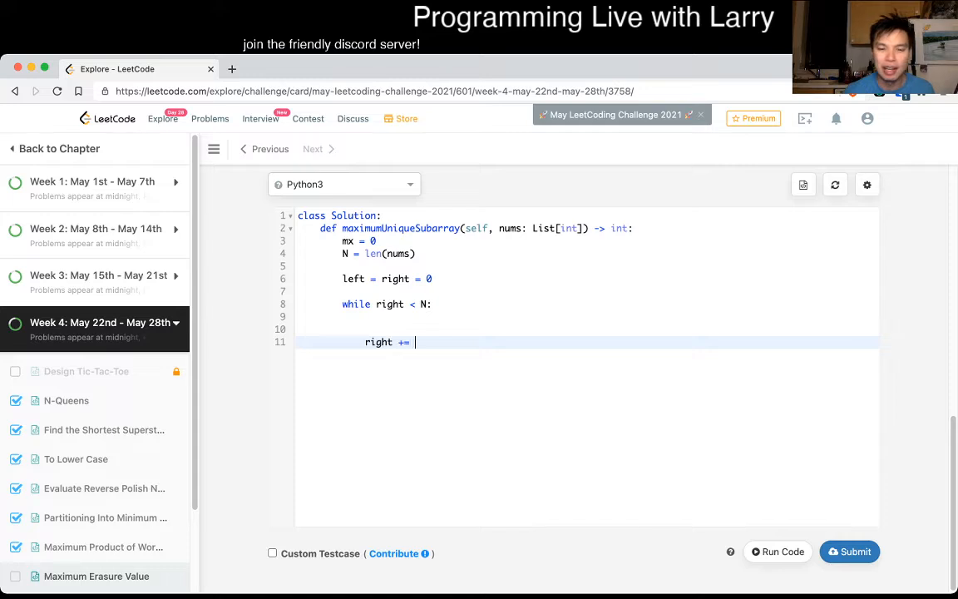
Step: Add a comment stating the invariant that the window contains unique items
key("Up")
key("Up")
key("Up")
key("End")
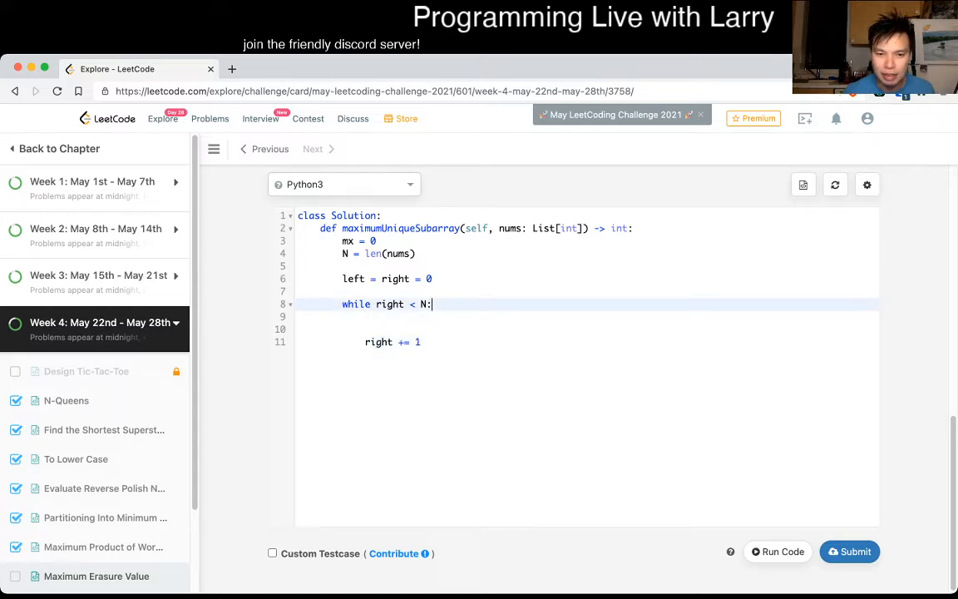
key("Down")
key("Down")
key("Return")
key("Return")
type("# at")
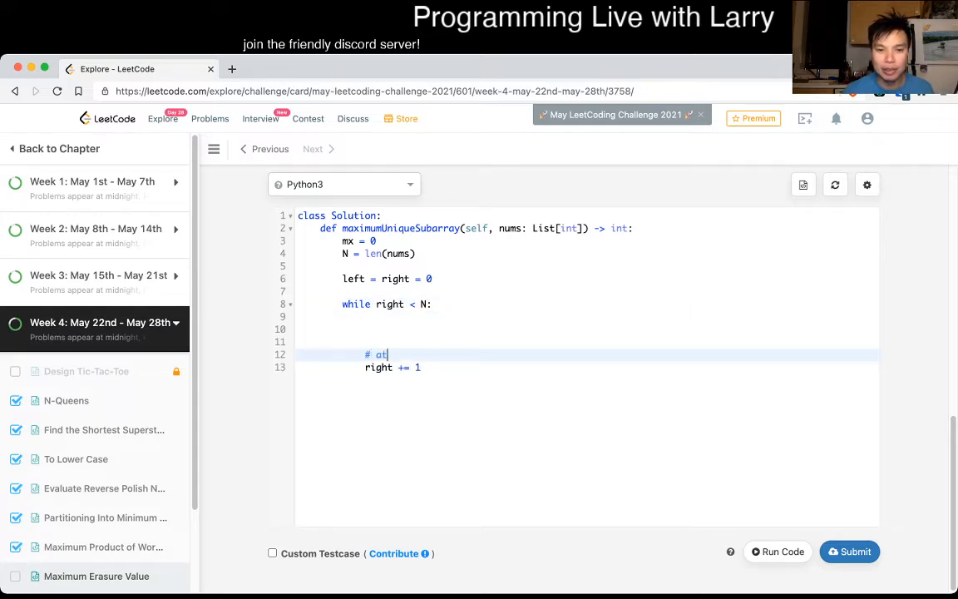
type(" the end ot he loop,")
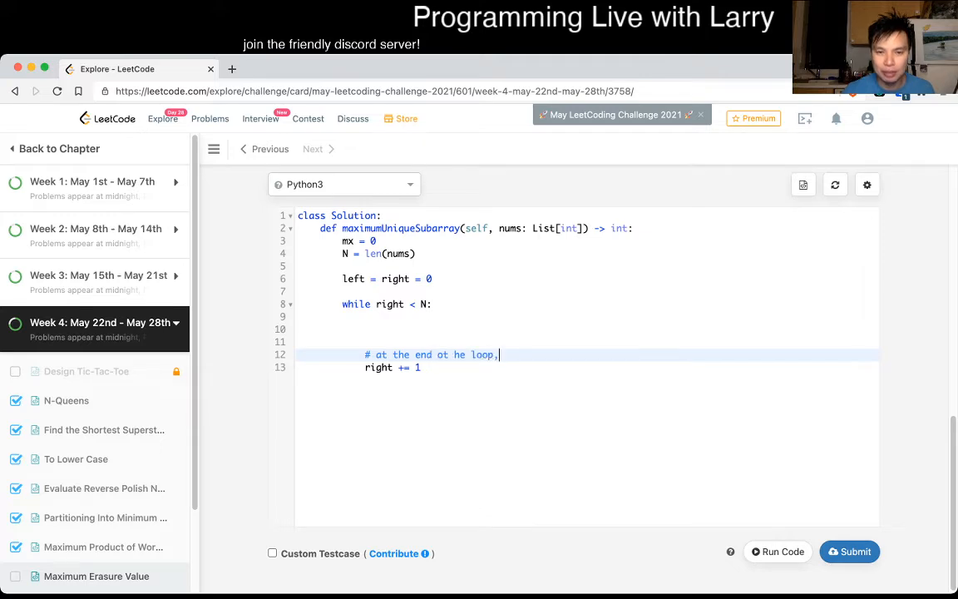
key("BackSpace")
key("BackSpace")
key("BackSpace")
key("BackSpace")
key("BackSpace")
key("BackSpace")
key("BackSpace")
type("f")
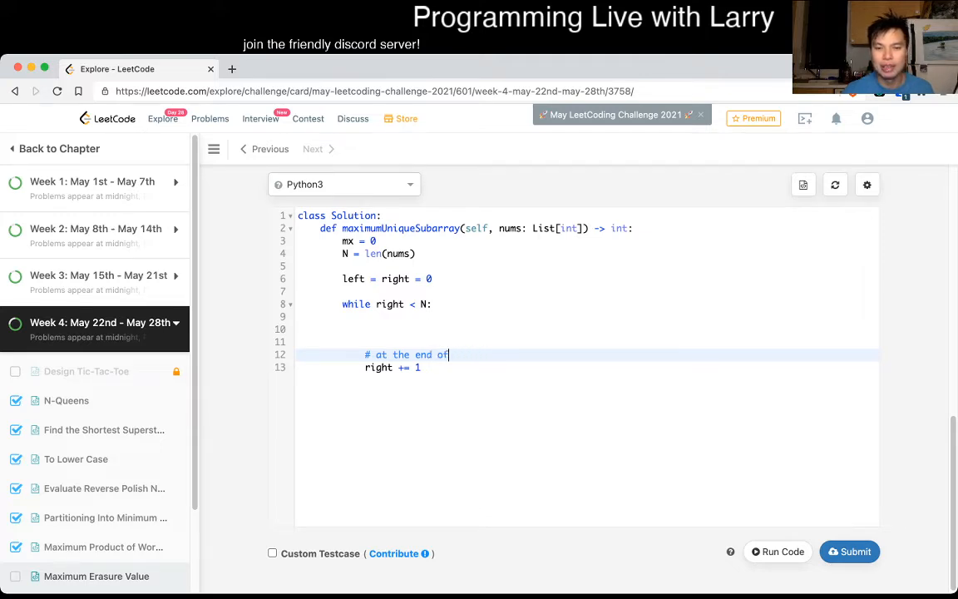
type("the loop, ")
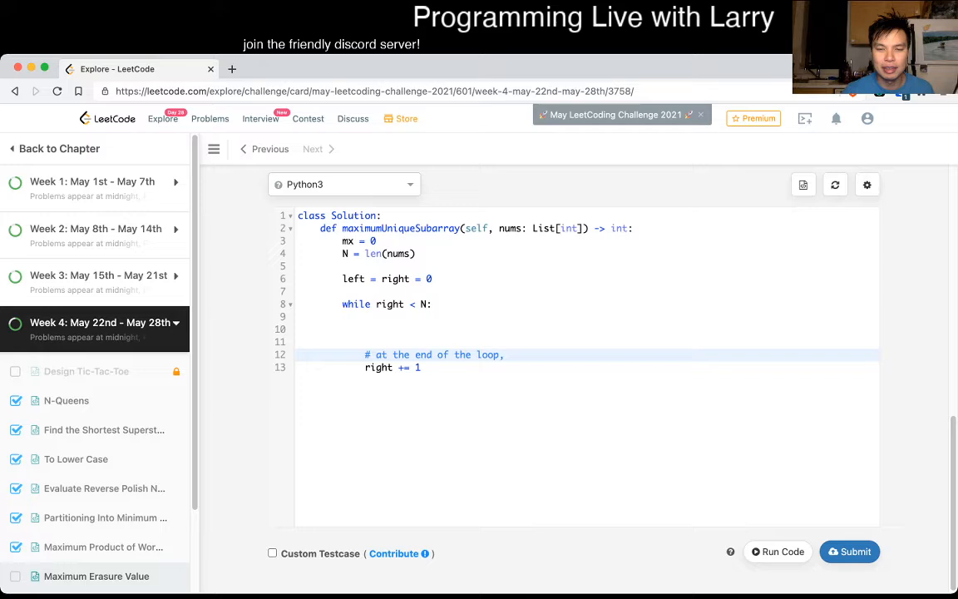
type("the ")
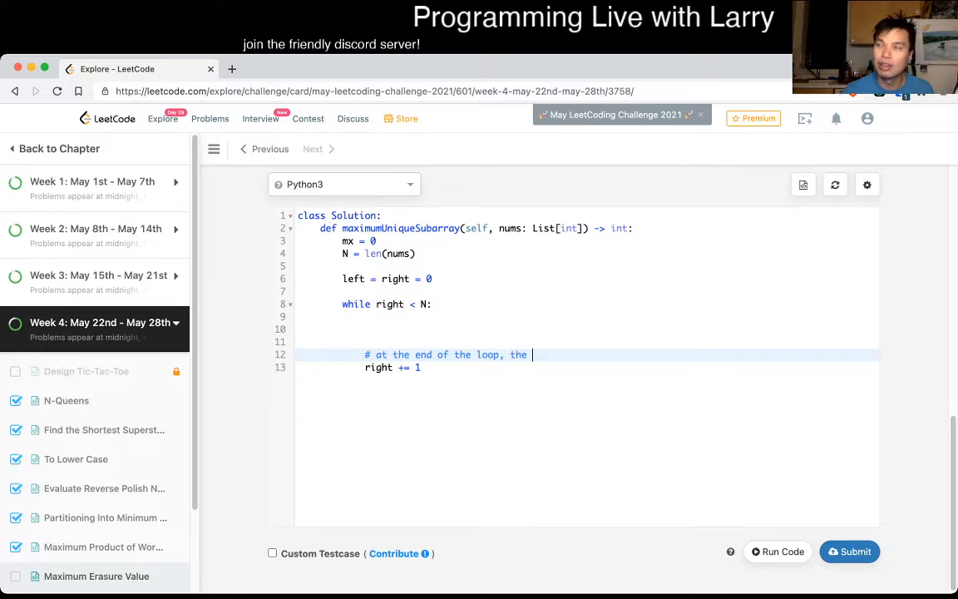
type("range ")
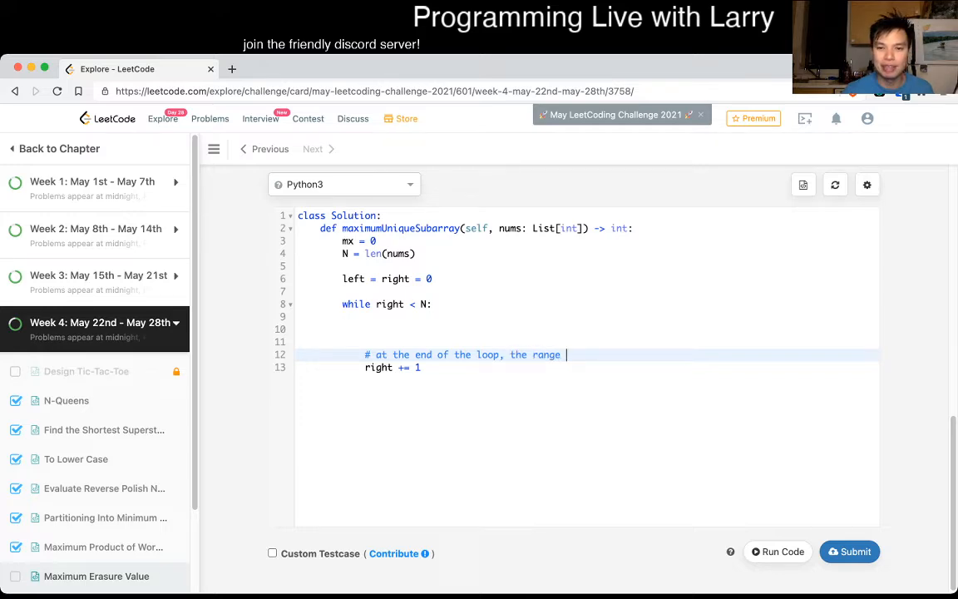
type("between left-r")
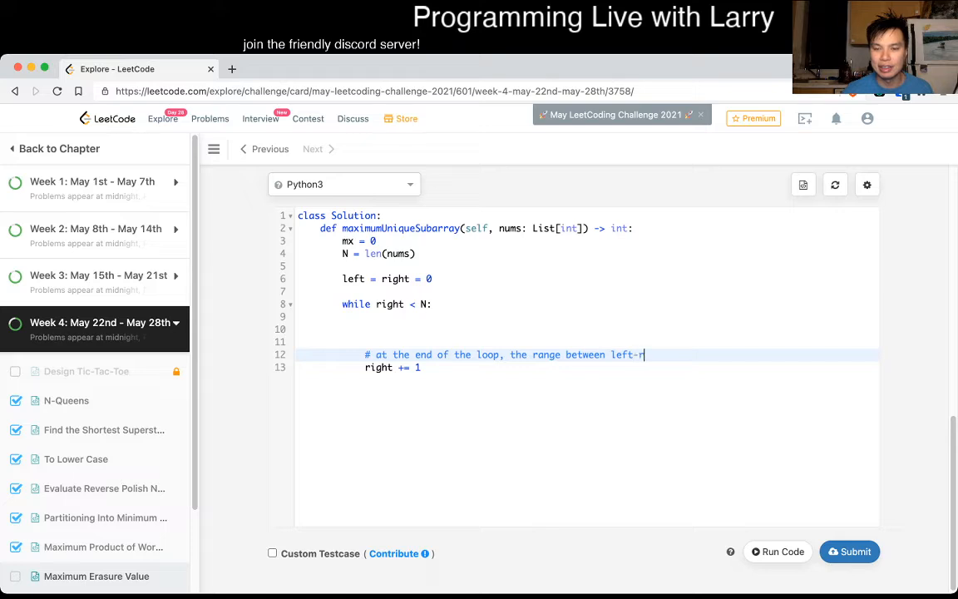
type("ight, inclusive, i")
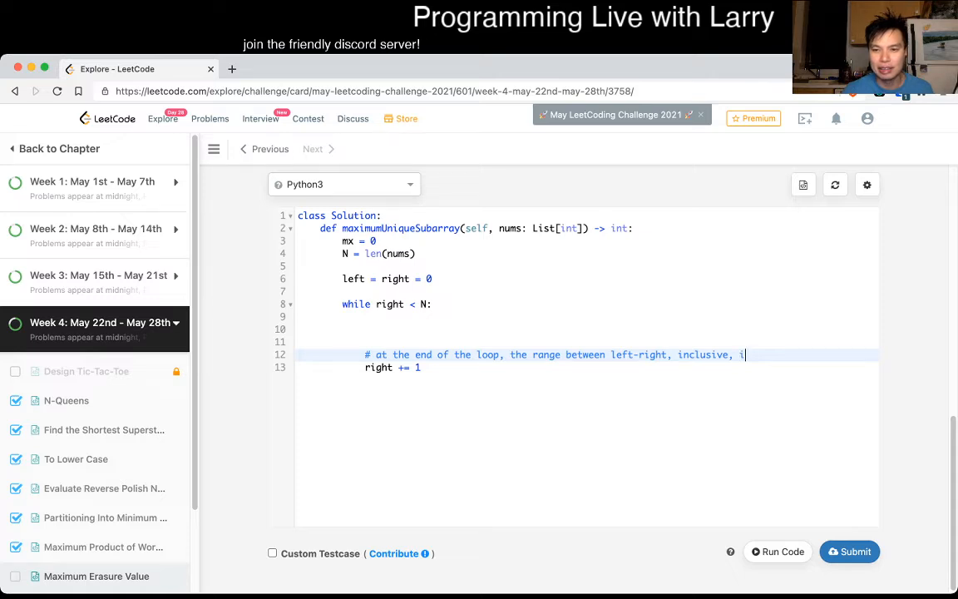
key("BackSpace")
type("contains")
key("Return")
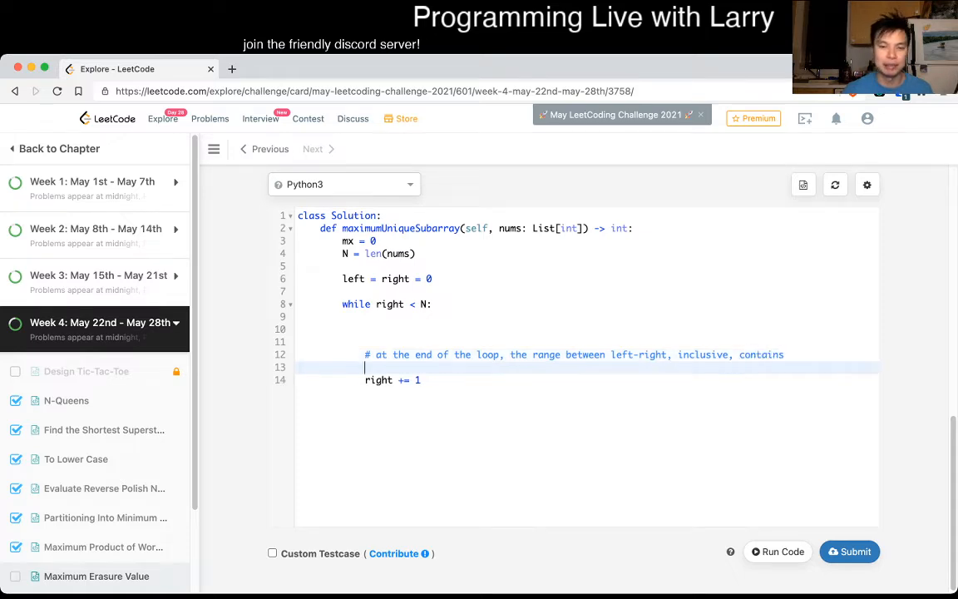
type("# unique items")
key("End")
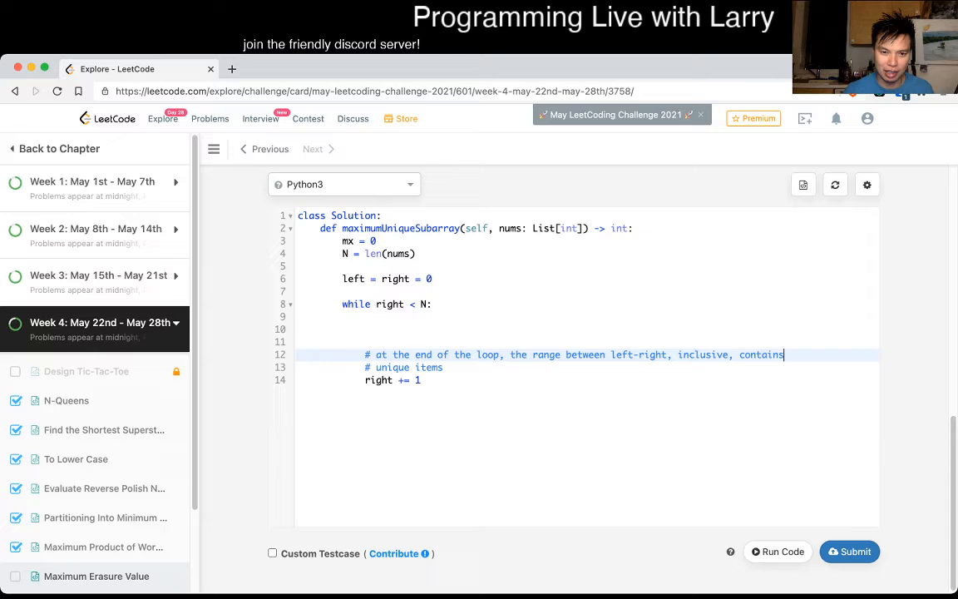
key("alt+Left")
key("Return")
type("#")
key("Down")
key("BackSpace")
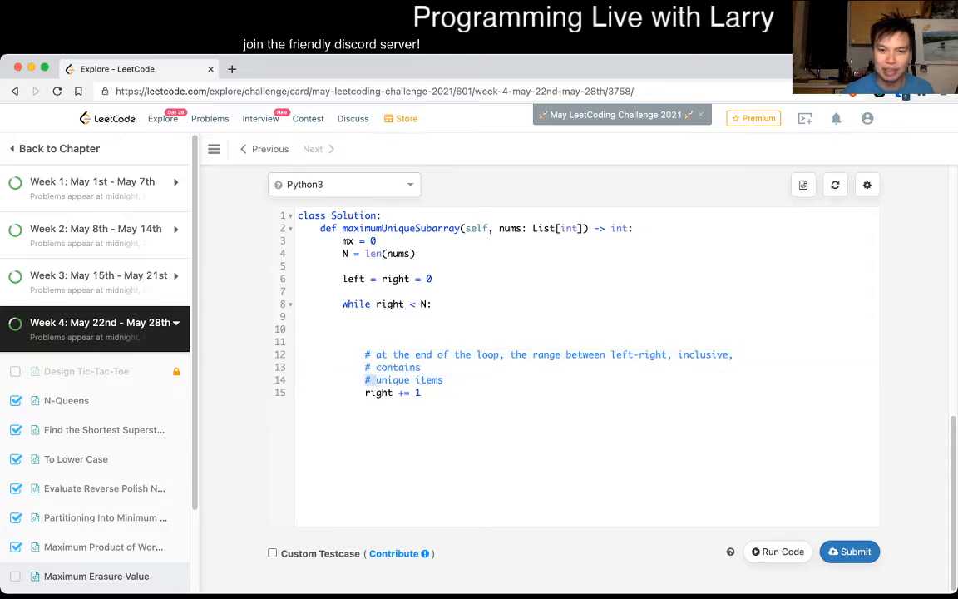
key("BackSpace")
key("BackSpace")
key("BackSpace")
key("BackSpace")
Step: Define f = collections.Counter() after N and start the loop body with nums
key("Up")
key("Up")
key("Up")
key("Up")
key("Up")
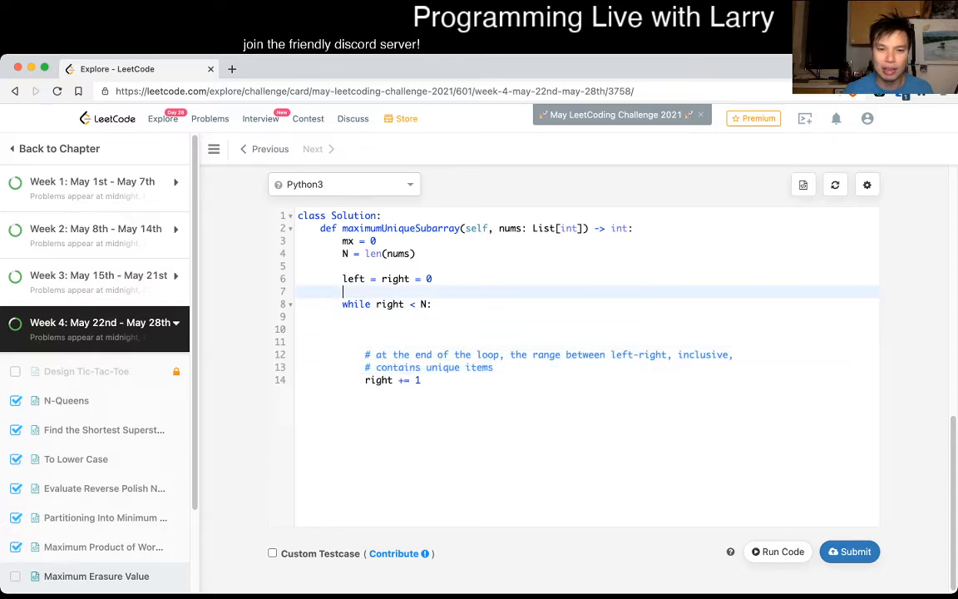
key("alt+Up")
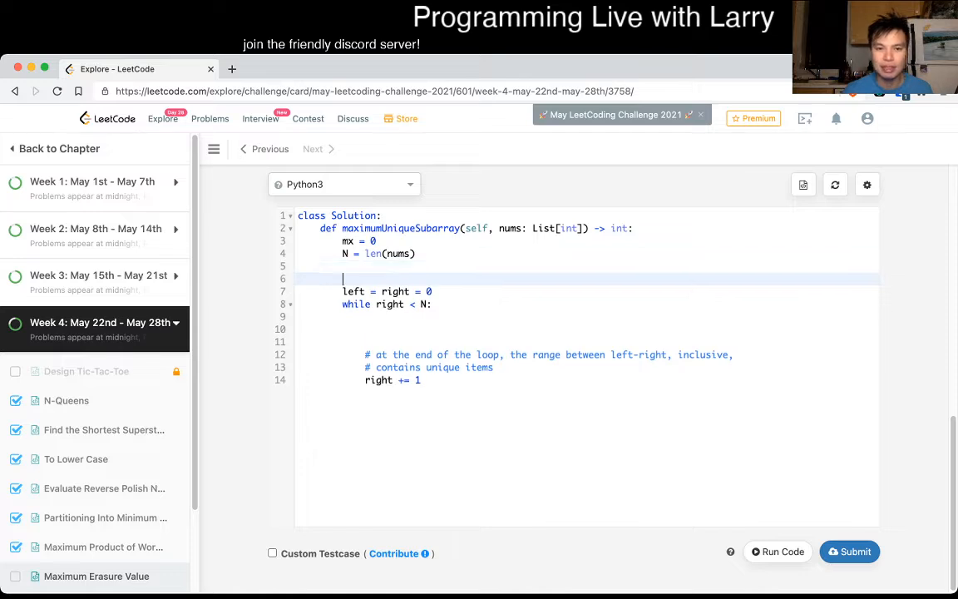
key("Up")
key("Up")
key("End")
key("Return")
type("f")
key("Down")
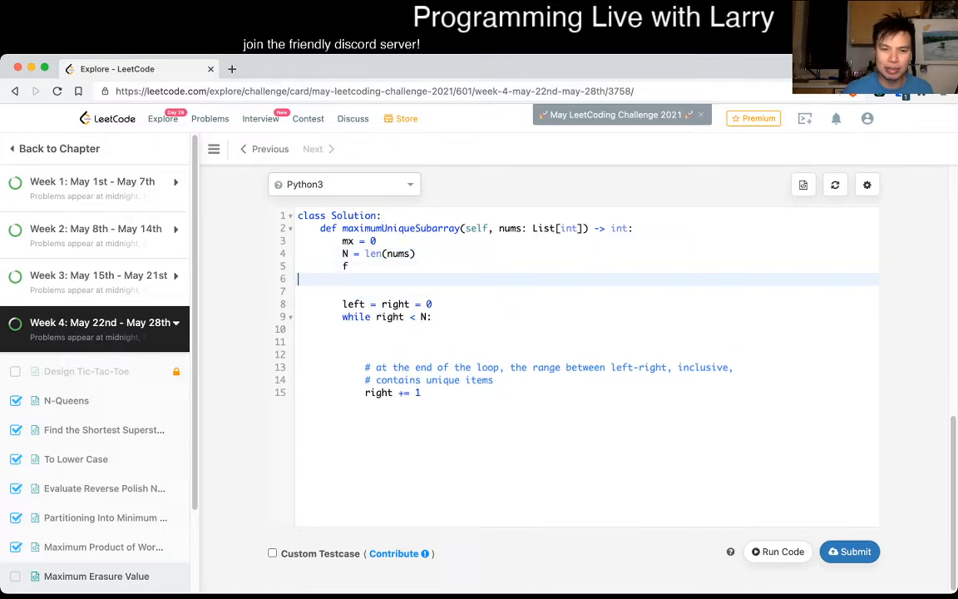
key("Delete")
key("Up")
key("End")
type("= colle")
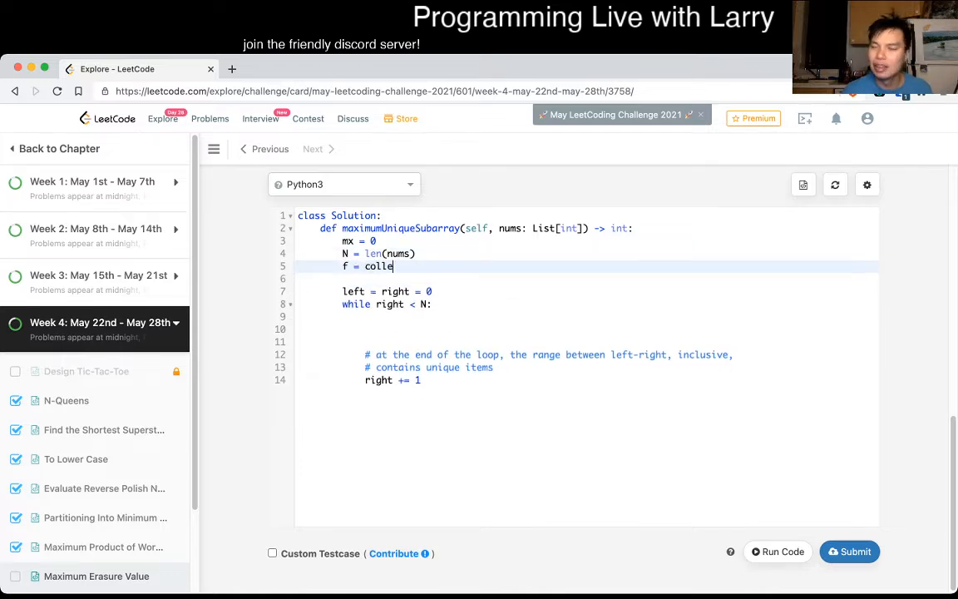
type("ctions.Co")
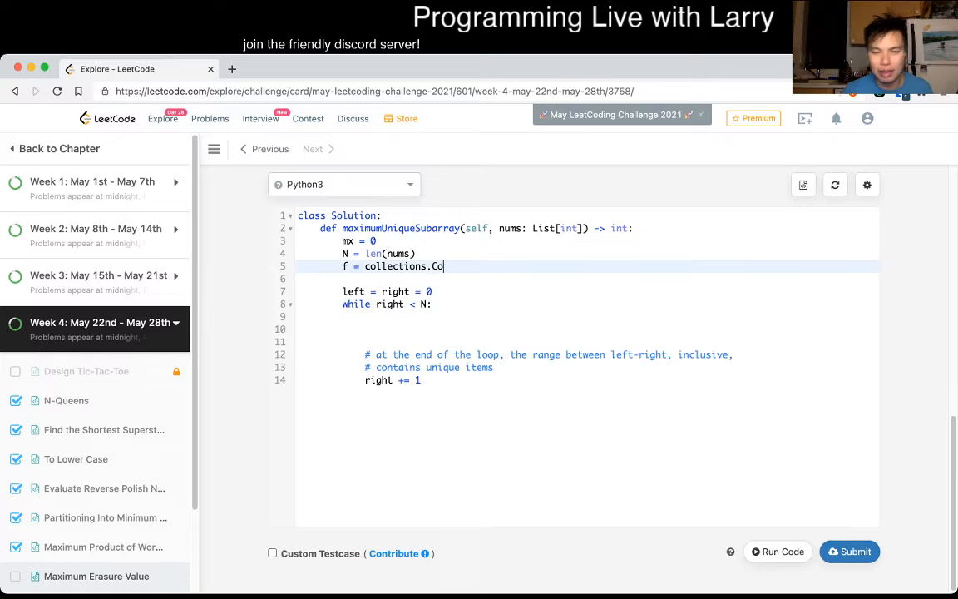
type("unter(")
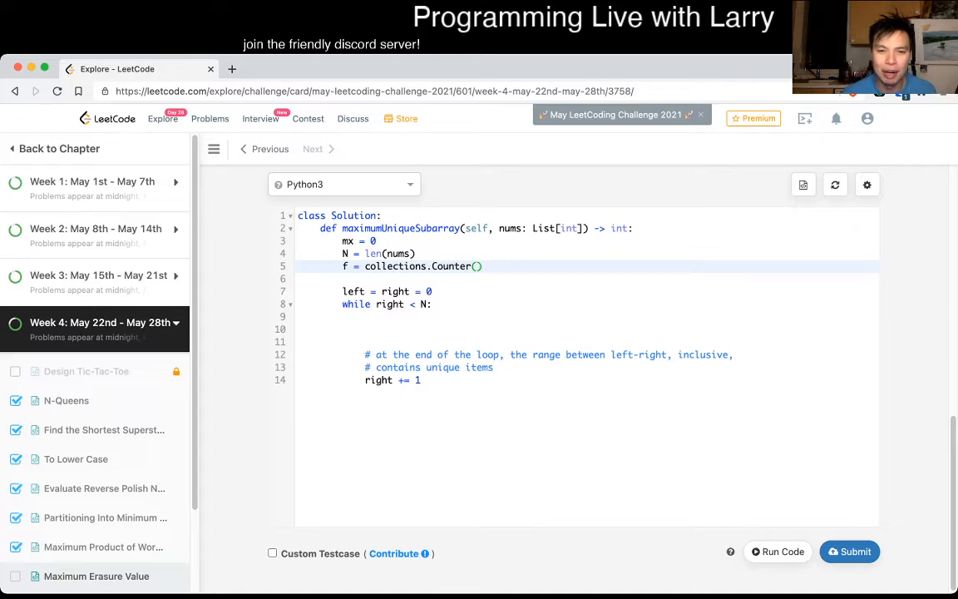
key("Down")
key("Down")
key("Down")
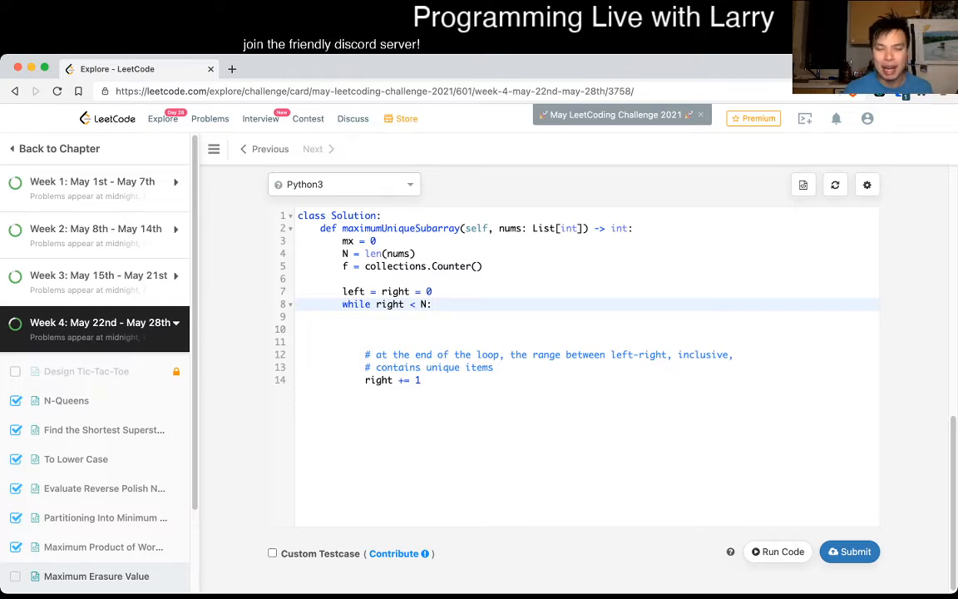
key("Return")
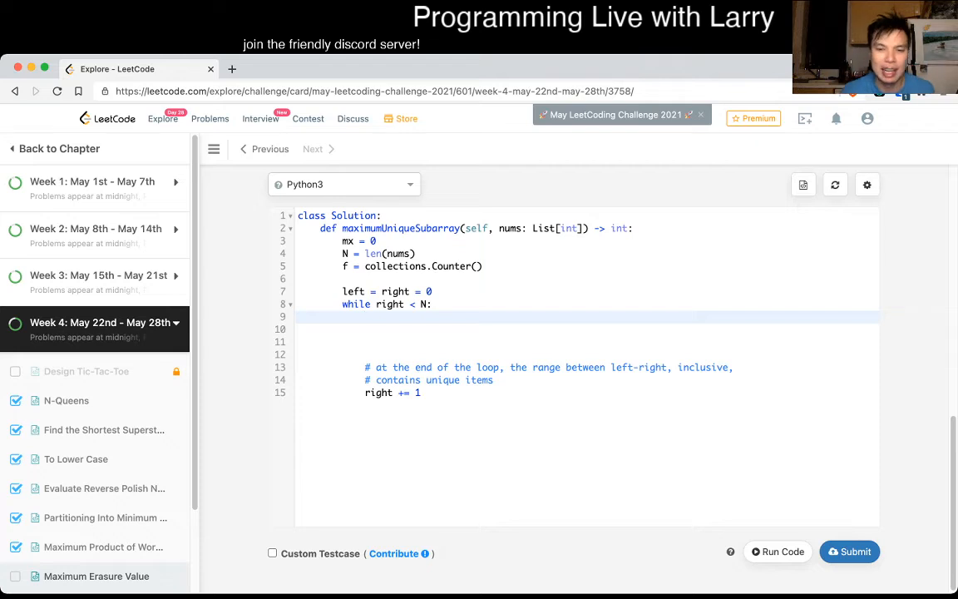
type("nums")
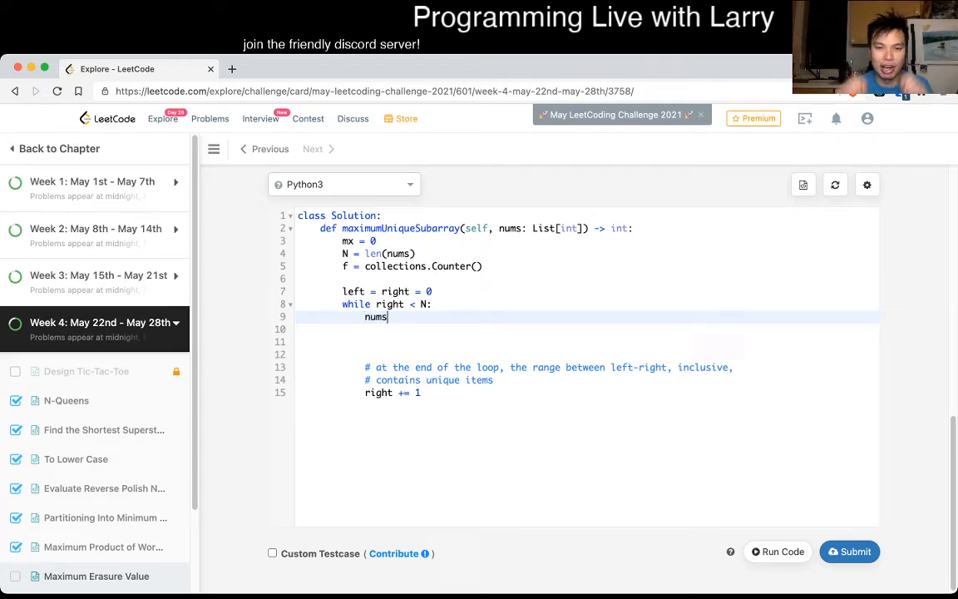
type("[ri")
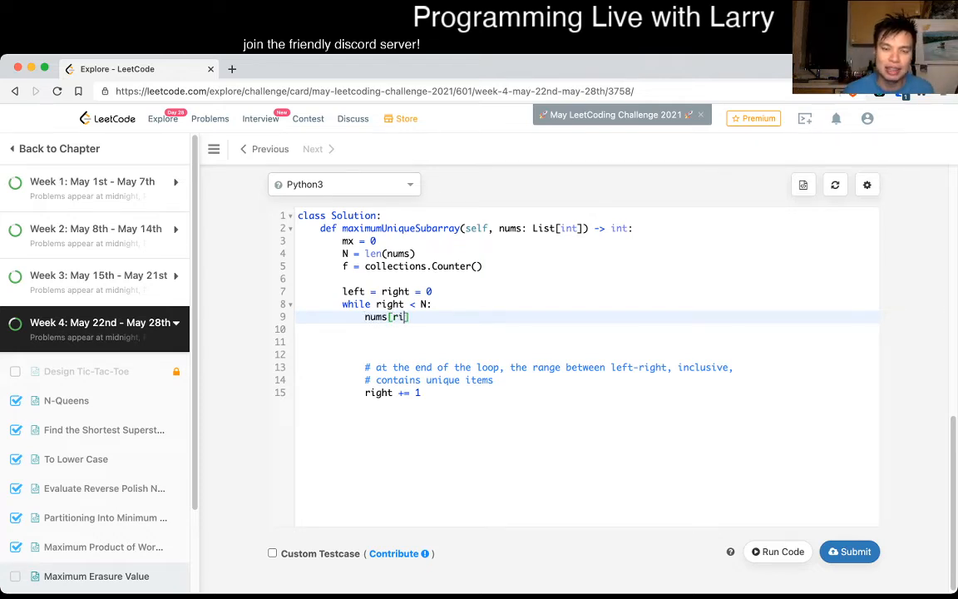
type("ght")
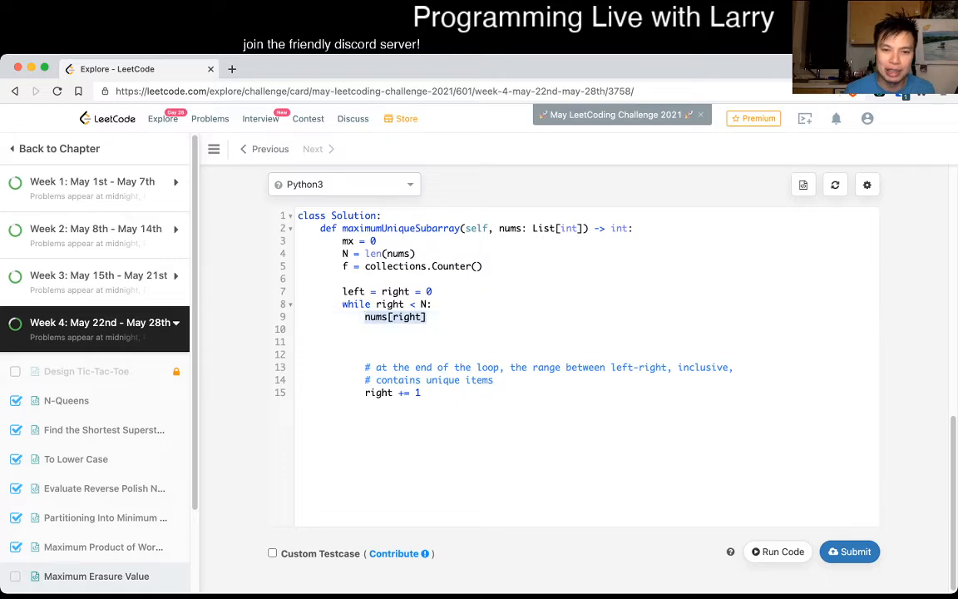
Step: Count nums[right] in f and add an inner while f[nums[right]] > 1 loop
key("Home")
type("f[")
key("End")
type("] +")
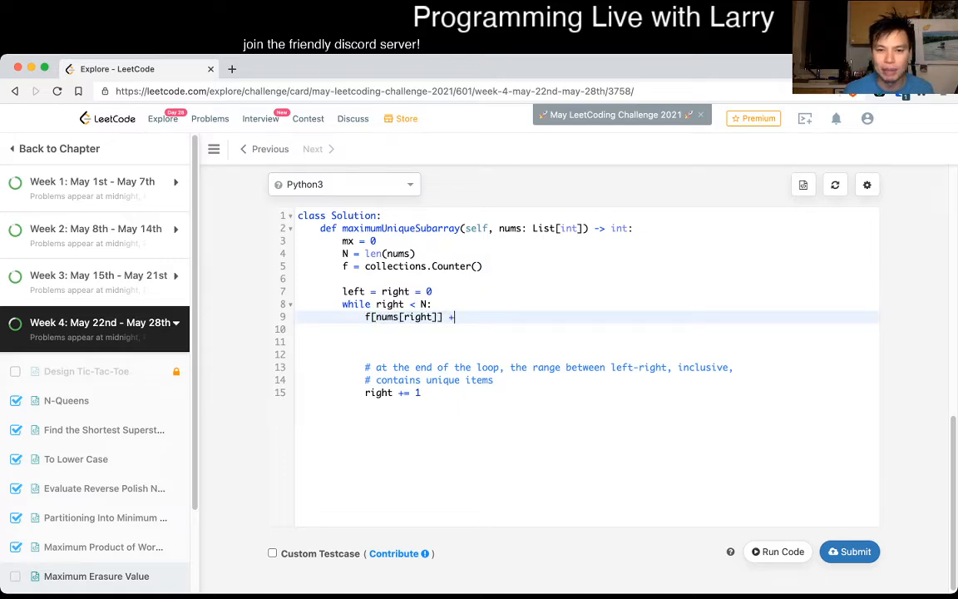
type("= 1")
key("Return")
key("Return")
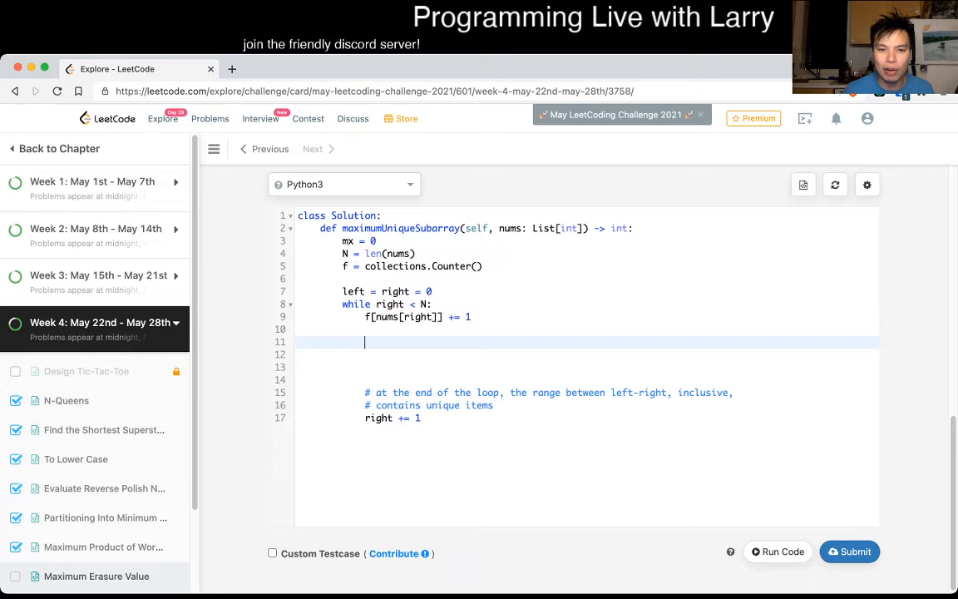
type("while f[num")
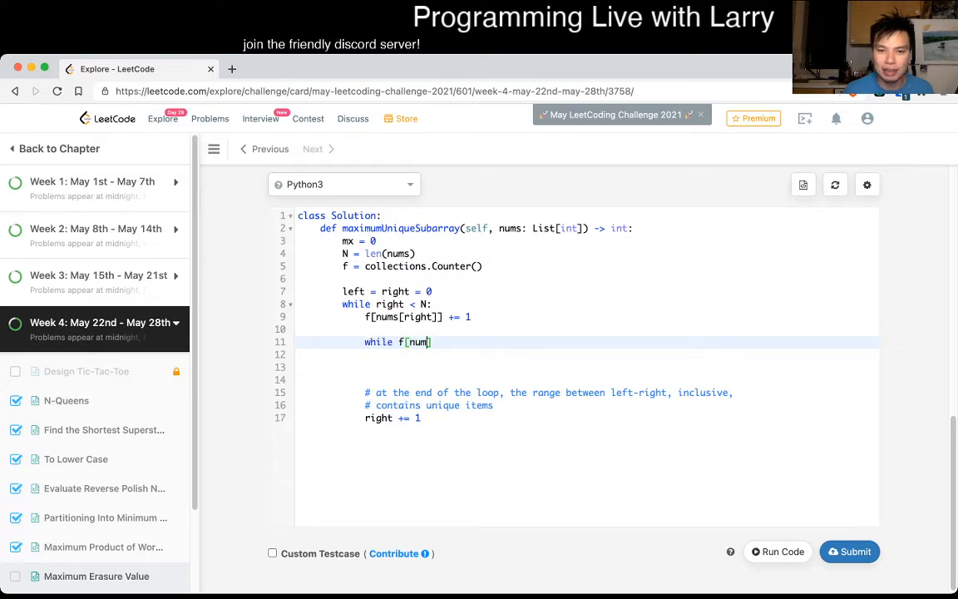
type("s[right]] > ")
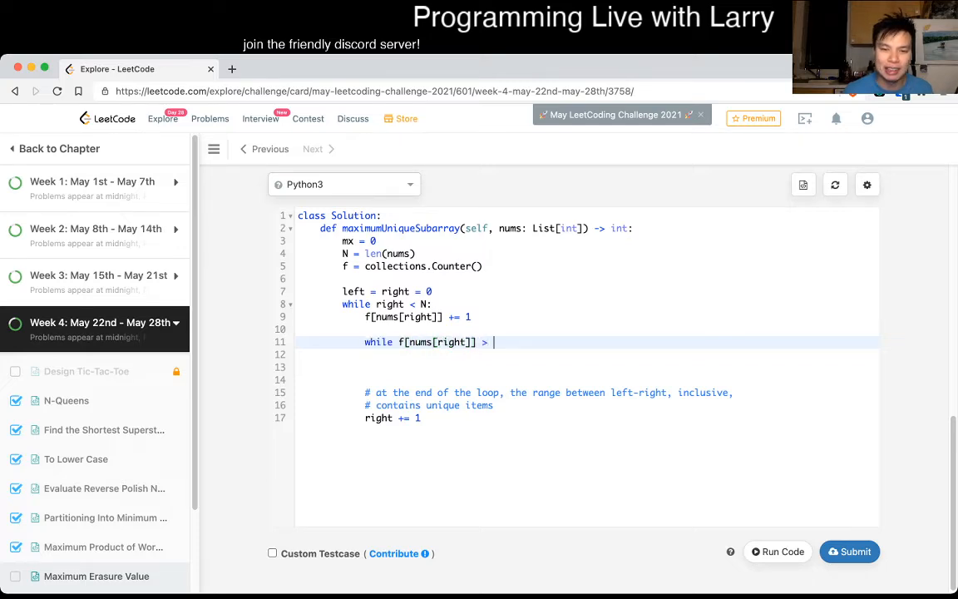
type("1:")
key("Return")
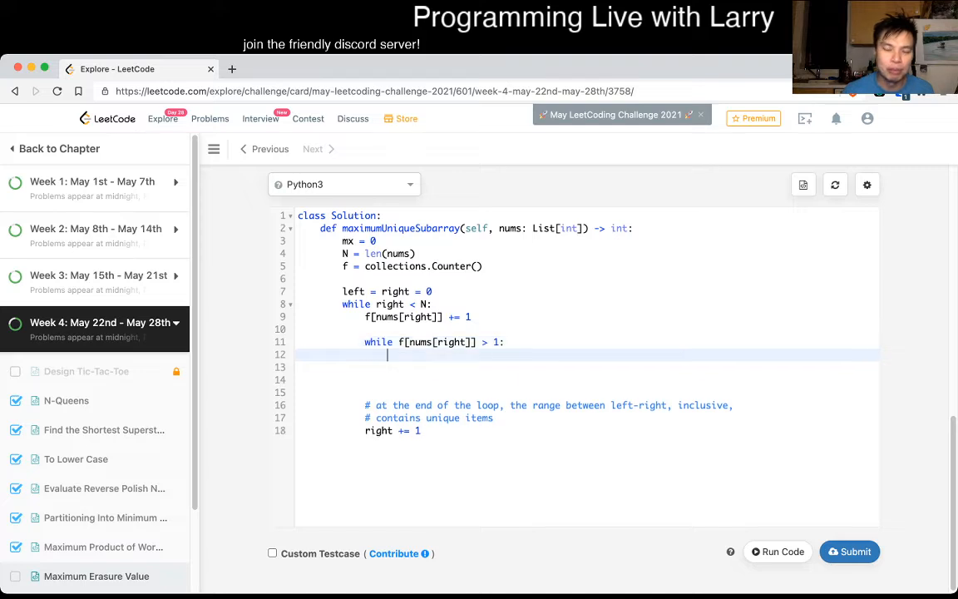
type("f[")
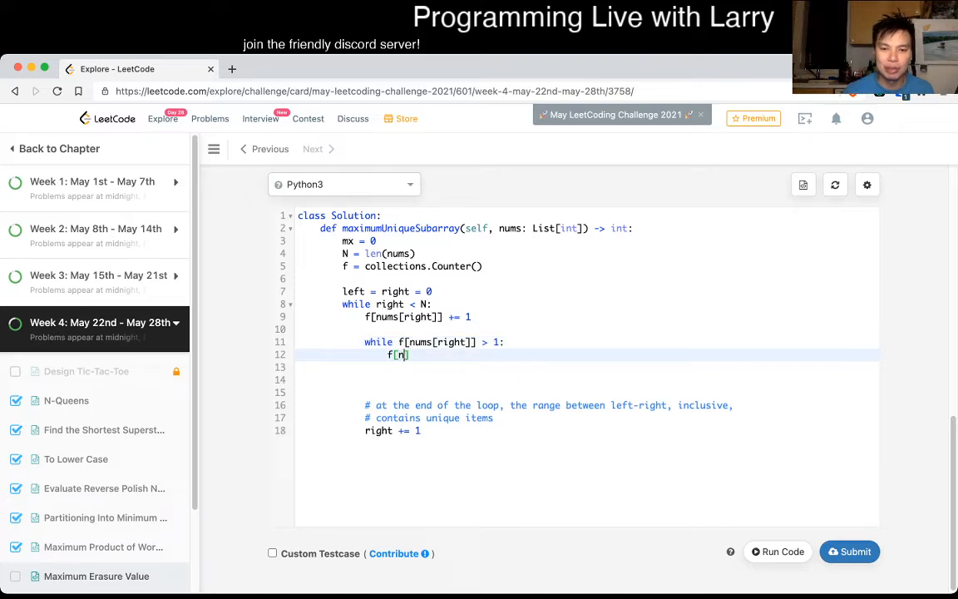
type("nums[lkeft")
Step: In the inner loop decrement f[nums[left]] and advance left, then review it
key("BackSpace")
key("BackSpace")
key("BackSpace")
key("BackSpace")
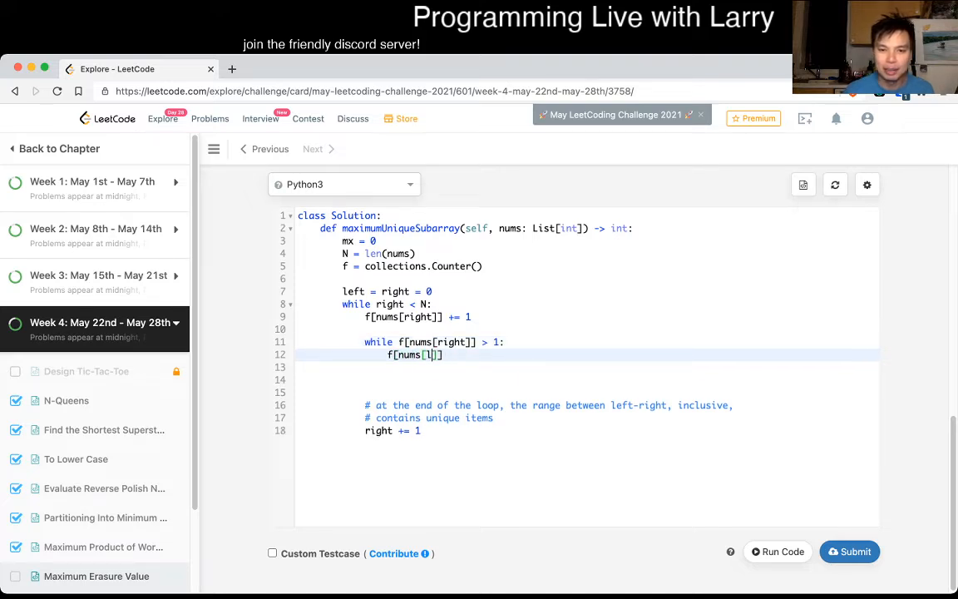
type("eft]] -= 1")
key("Down")
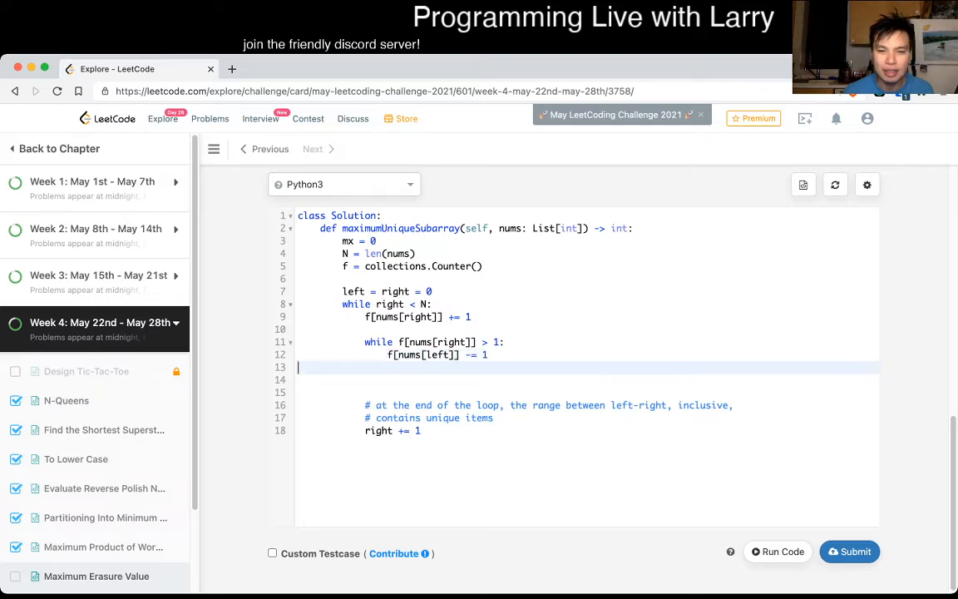
key("shift+Down")
key("shift+Down")
key("BackSpace")
key("End")
key("Return")
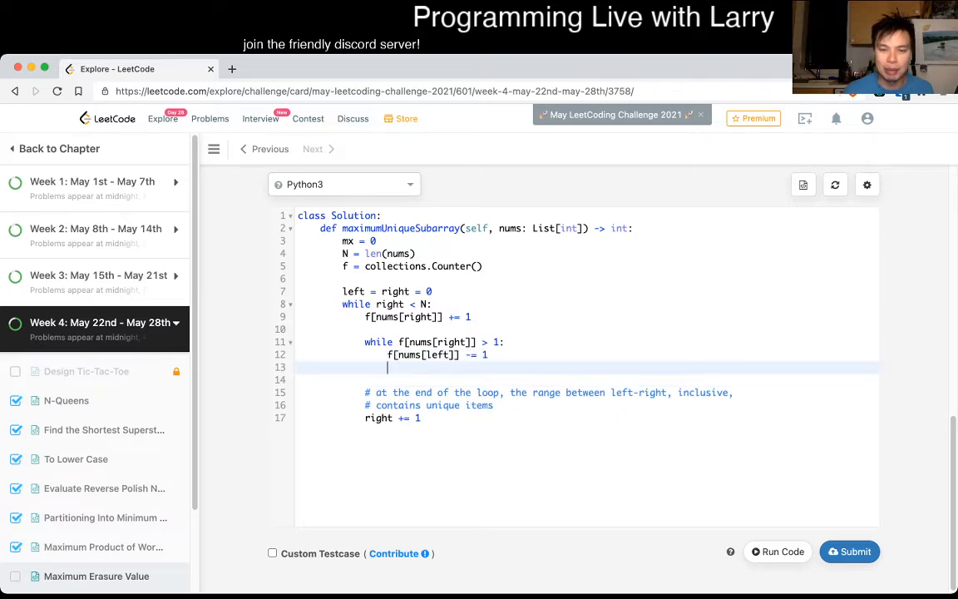
type("left += ")
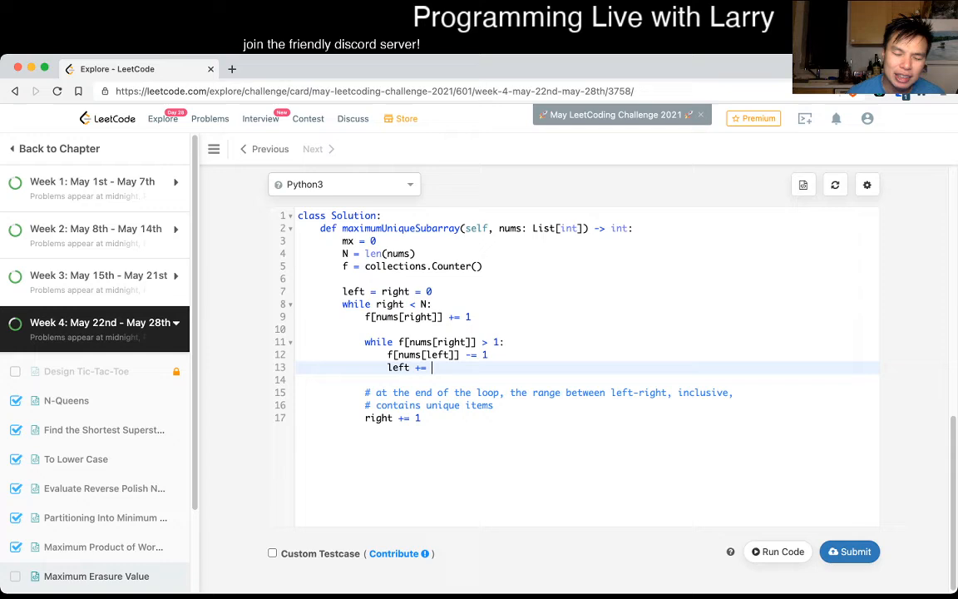
type("1")
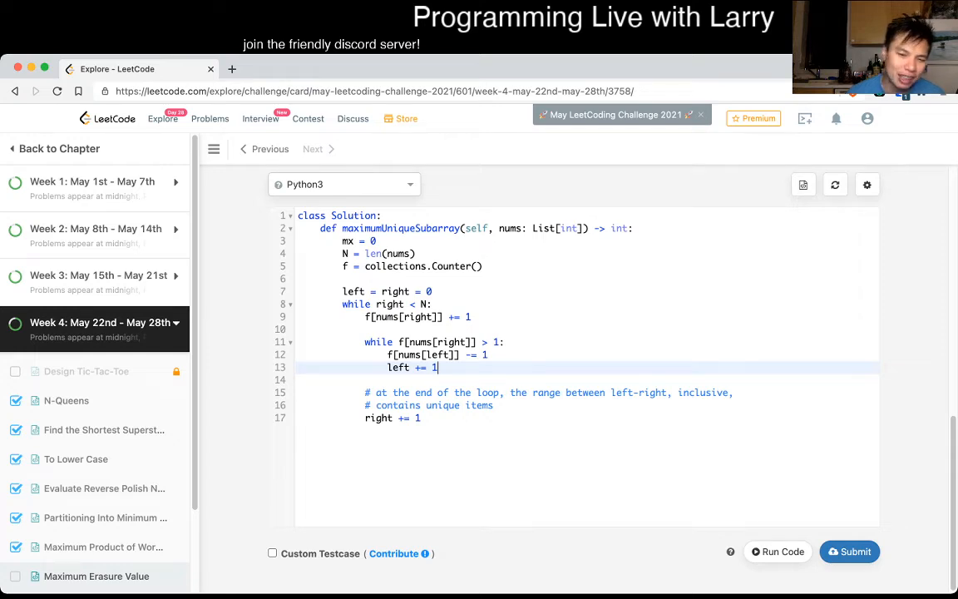
key("shift+Up")
key("shift+Up")
key("shift+Up")
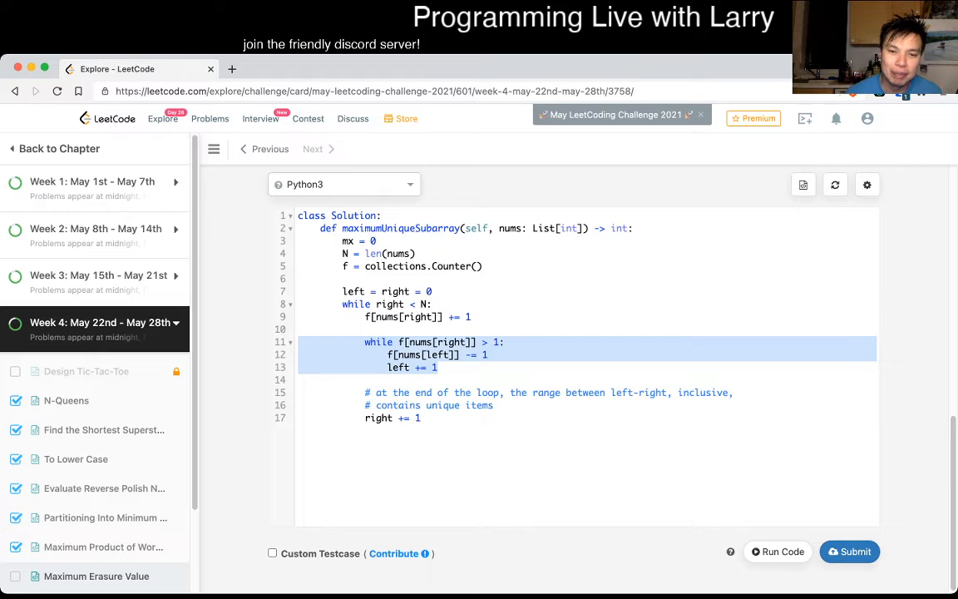
left_click(466, 354)
key("Delete")
type("-")
key("Down")
key("shift+Home")
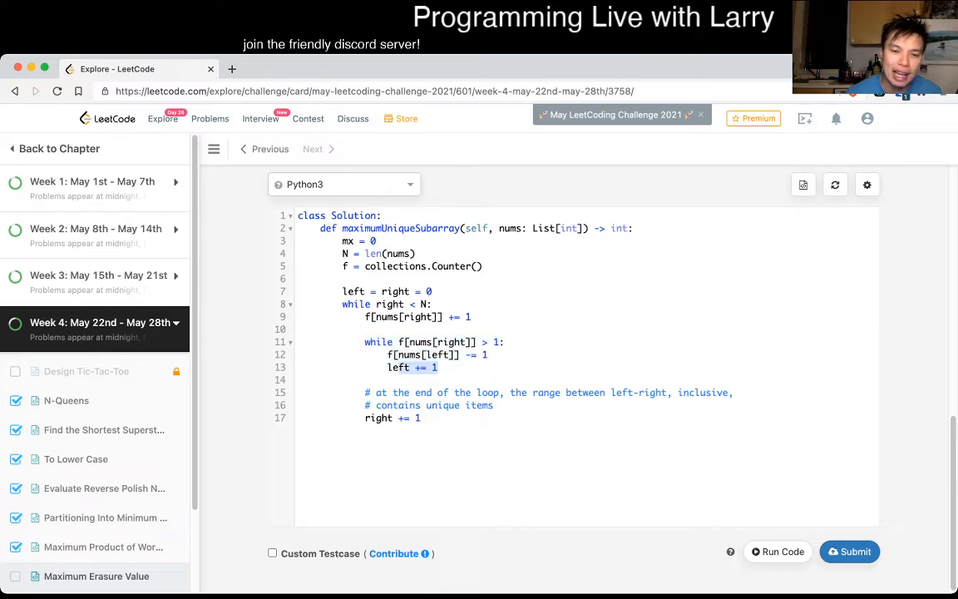
left_click(418, 355)
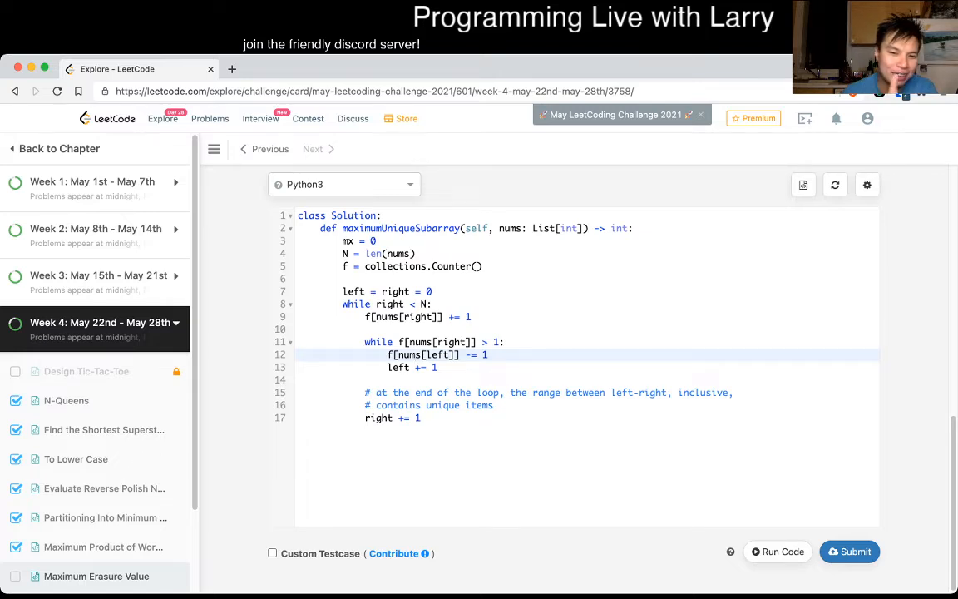
left_click_drag(398, 341, 475, 342)
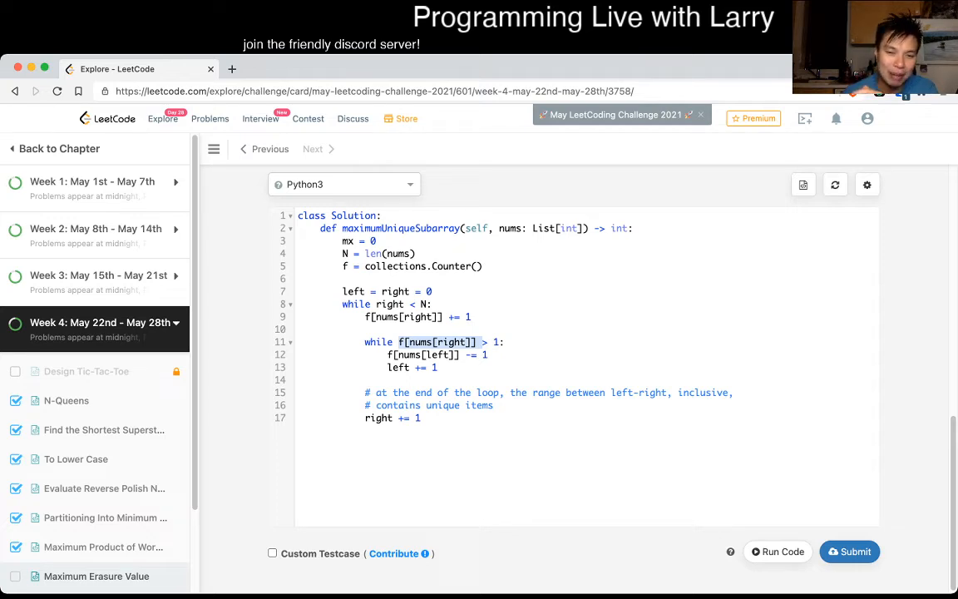
key("Right")
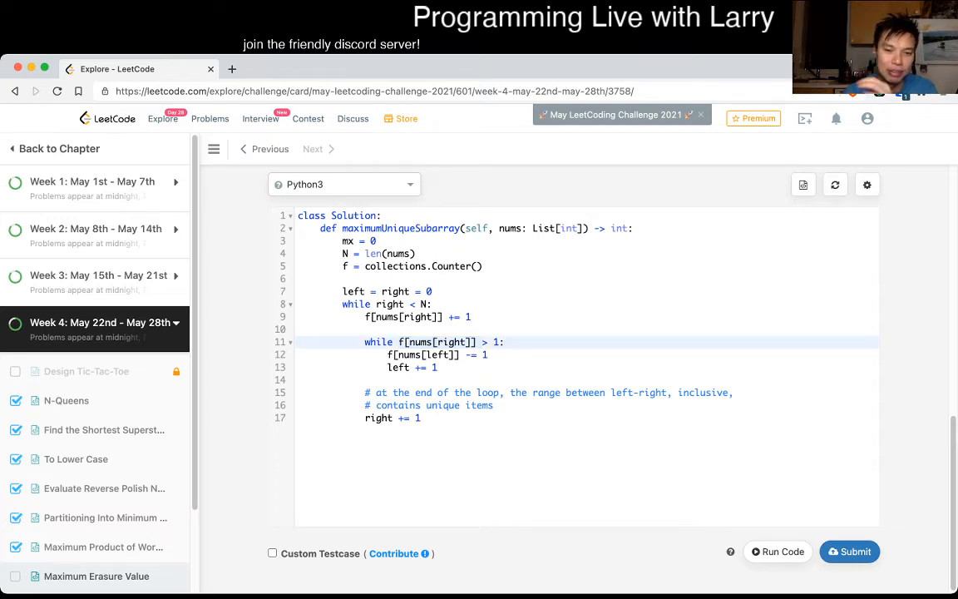
key("Down")
key("Down")
key("Down")
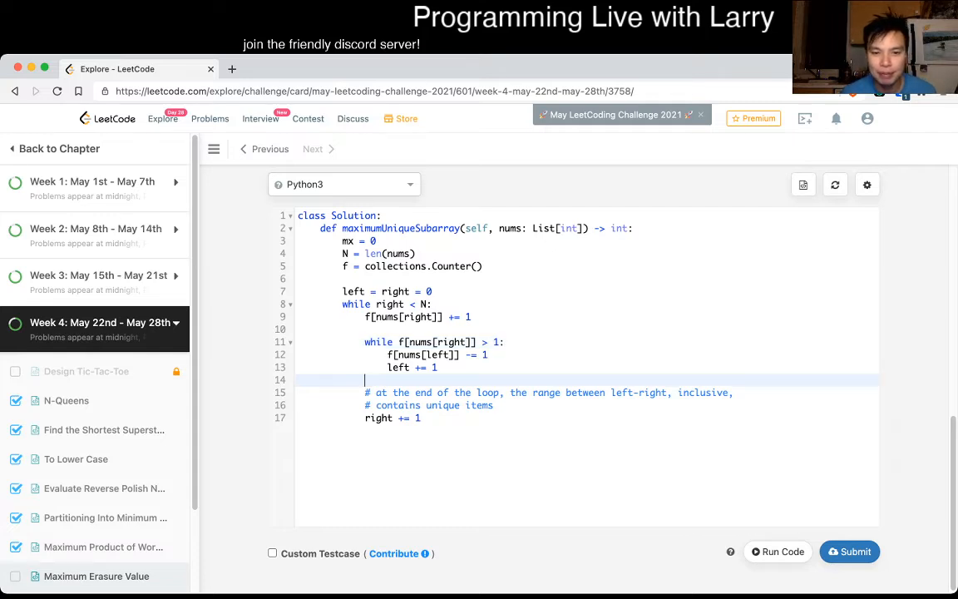
Step: Add total = 0 to the setup lines, placing it after the counter definition
key("Up")
key("Up")
key("Down")
key("Down")
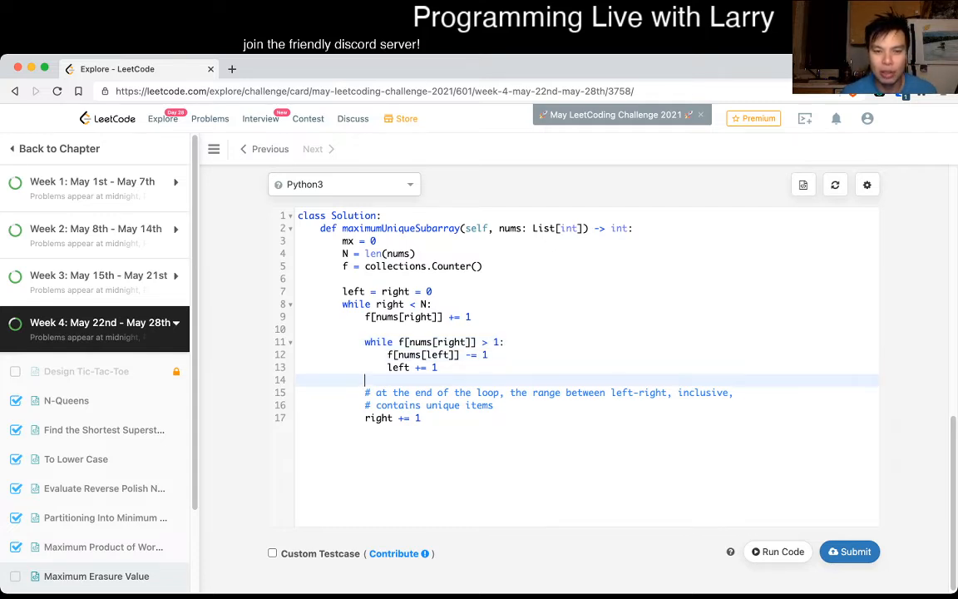
key("Up")
key("Down")
key("Down")
key("Down")
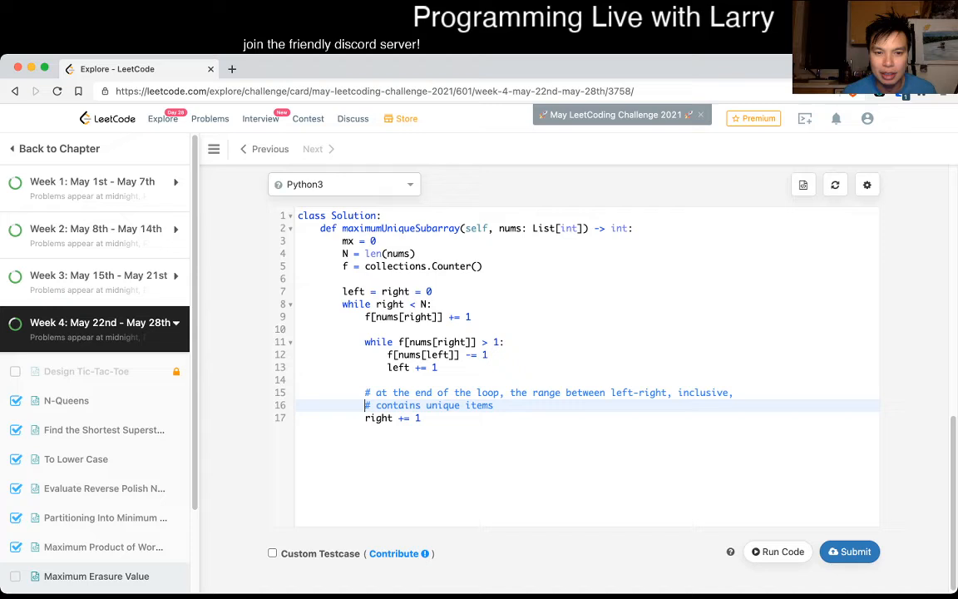
key("Down")
key("Up")
key("Up")
key("Up")
key("Return")
key("super+Up")
key("Down")
key("Down")
key("Down")
key("Down")
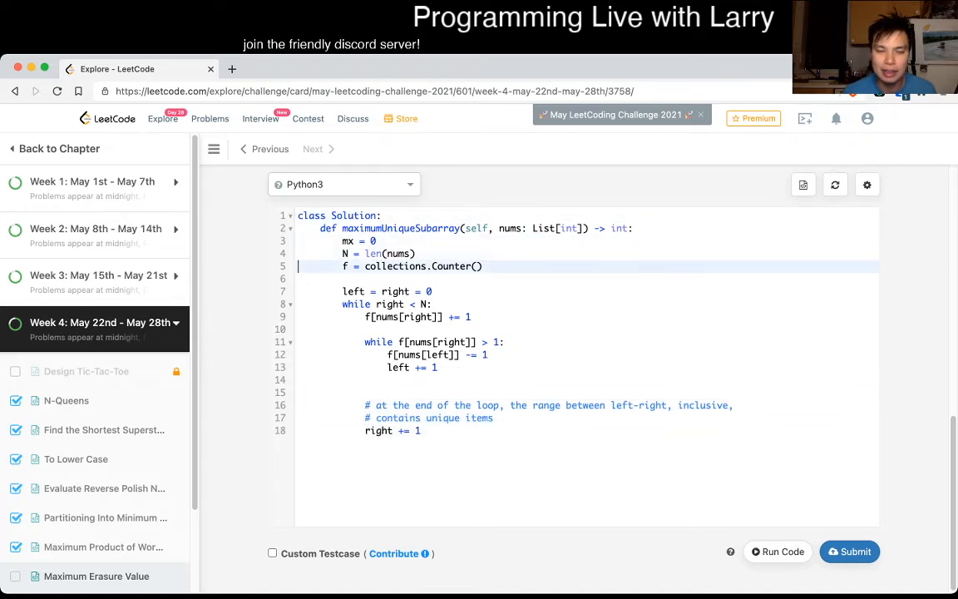
key("Down")
key("Down")
key("Down")
key("Up")
key("Up")
key("Up")
key("Up")
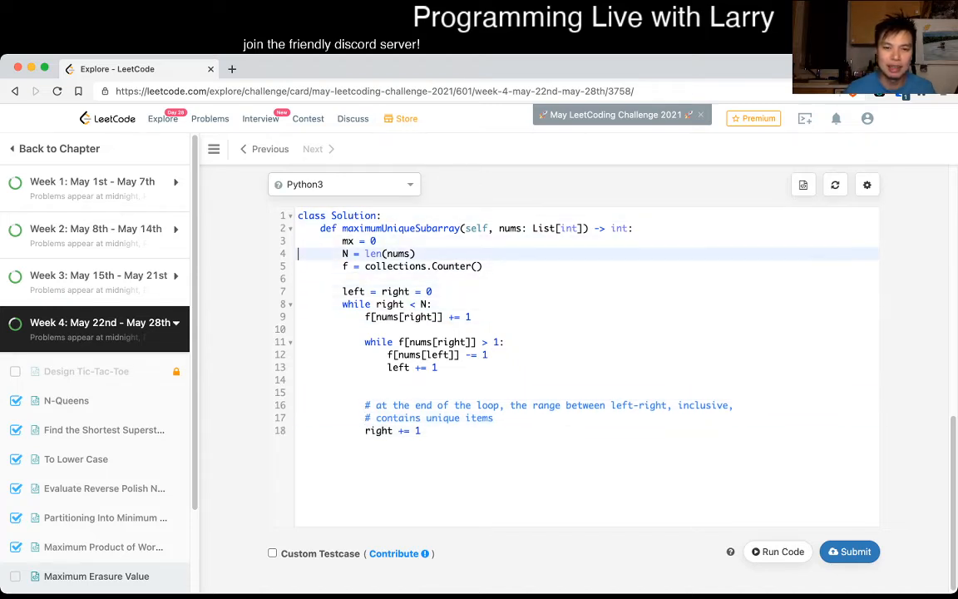
key("End")
key("Return")
type("total = 0")
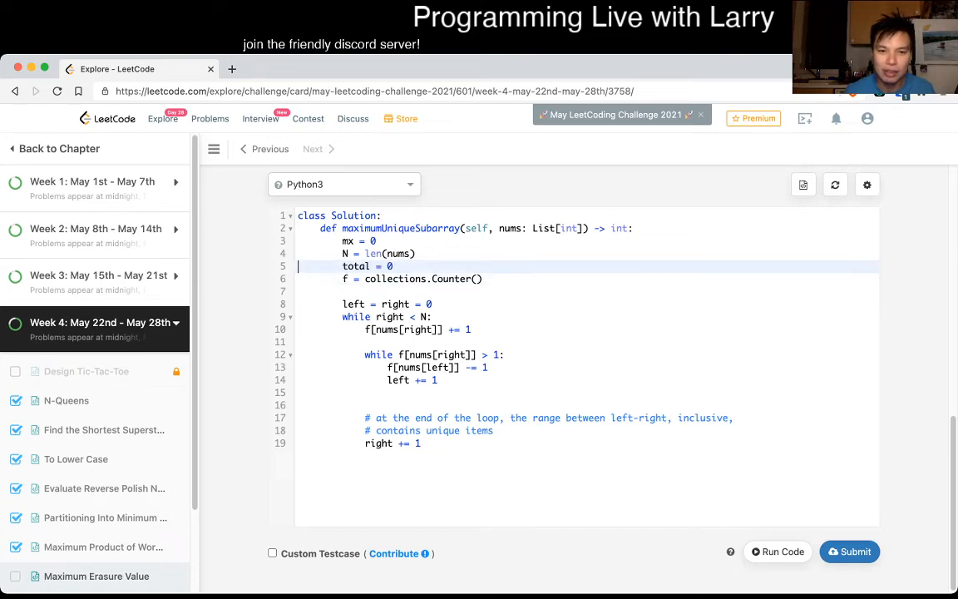
key("super+x")
key("Up")
key("super+v")
key("Down")
key("super+z")
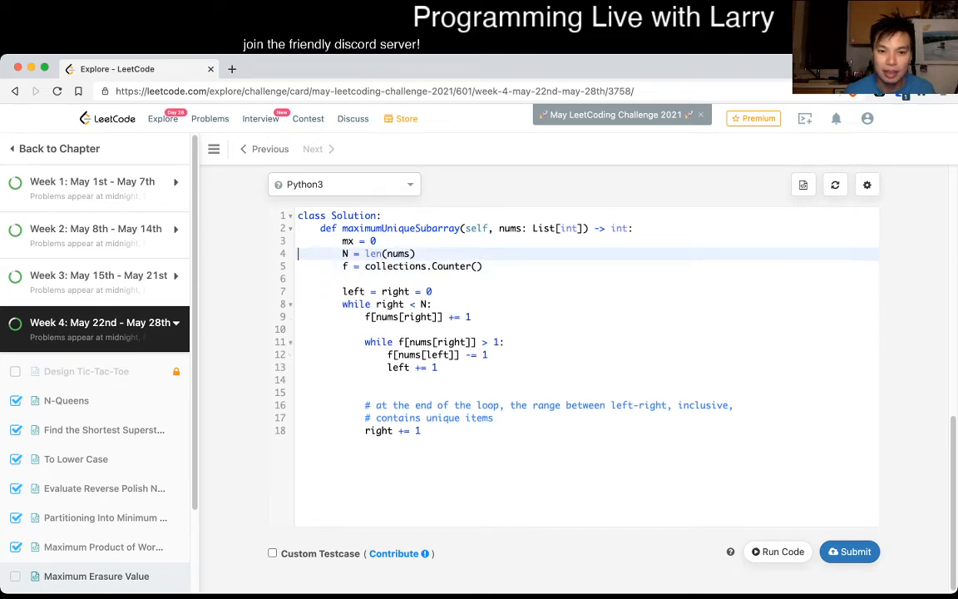
key("Down")
key("Down")
key("super+v")
Step: Update total as right advances and left shrinks, set mx = max(mx, total), and return mx
key("Down")
key("Down")
key("Down")
key("End")
key("Return")
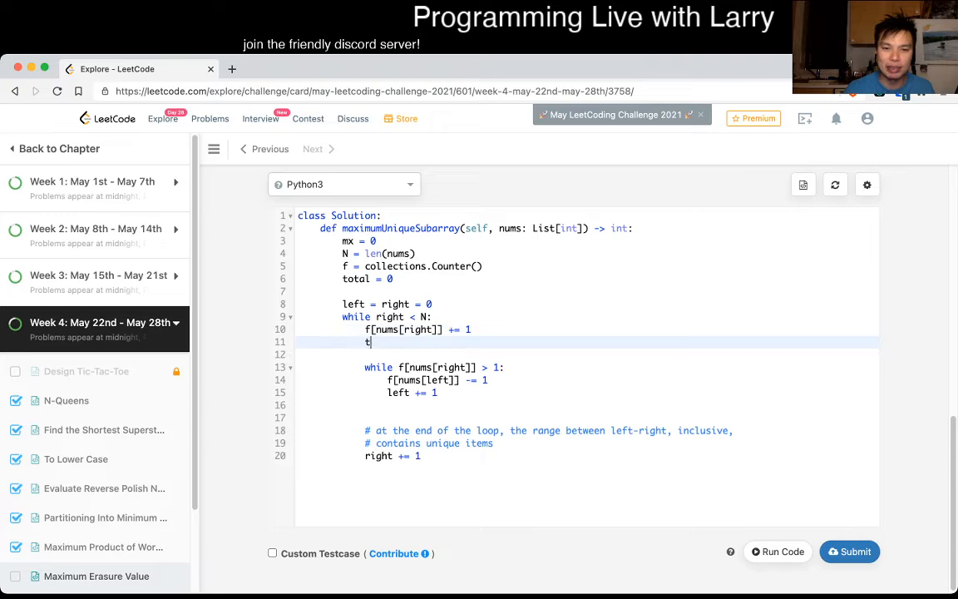
type("total += nums")
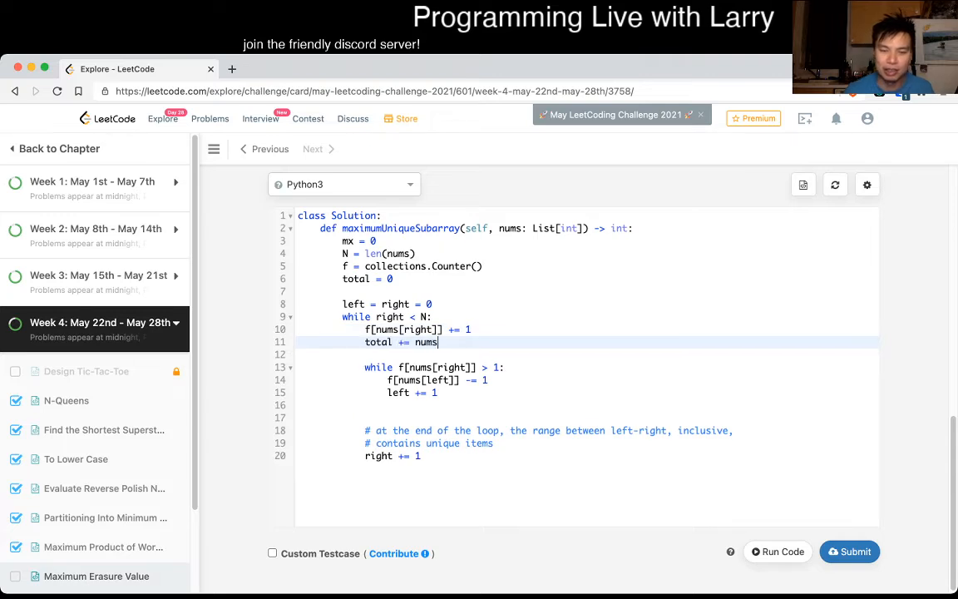
type("[right")
key("Down")
key("Down")
key("Down")
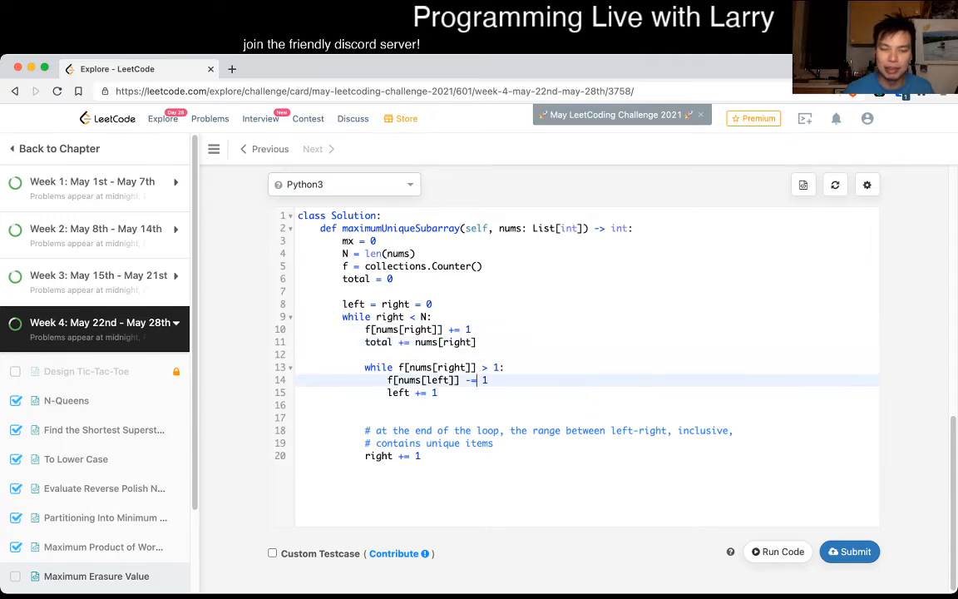
key("End")
key("Return")
type("total -= nu")
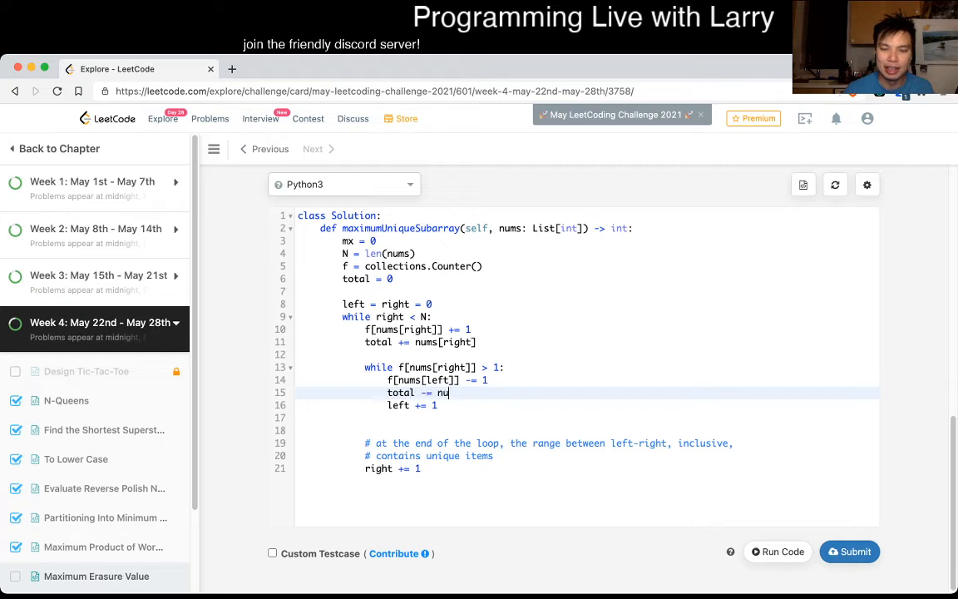
type("ms[left]")
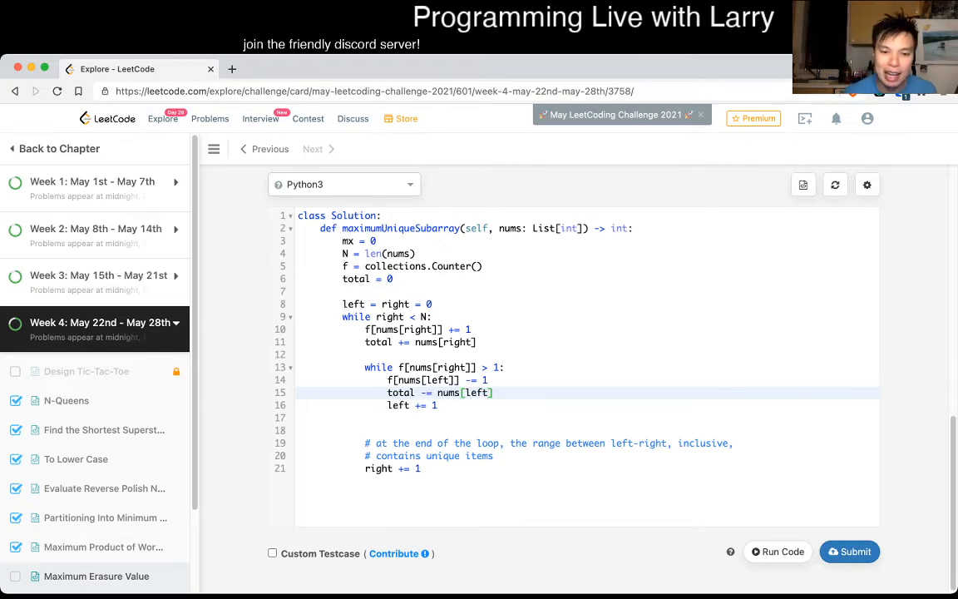
key("Down")
key("Down")
key("Down")
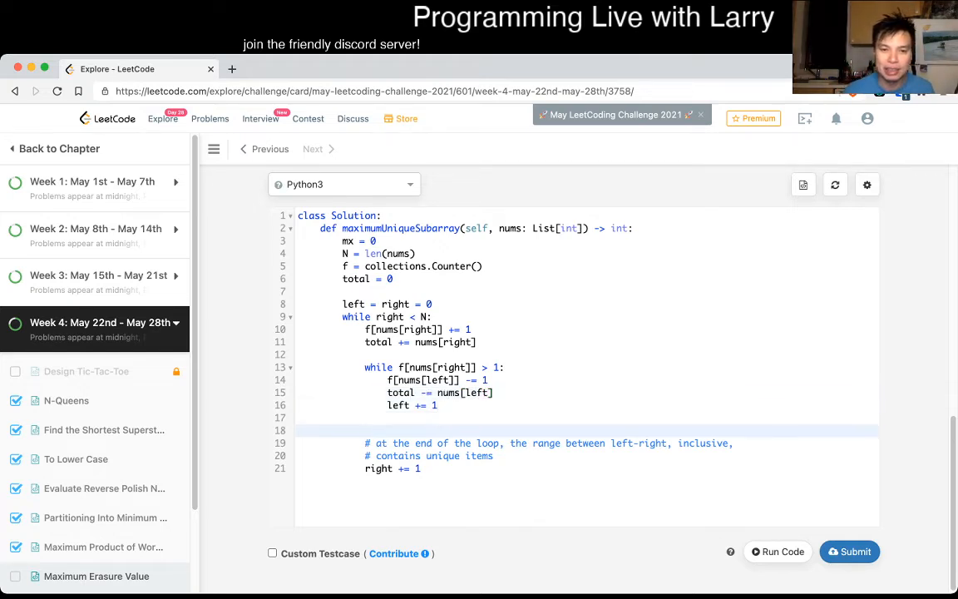
type("mx = max(")
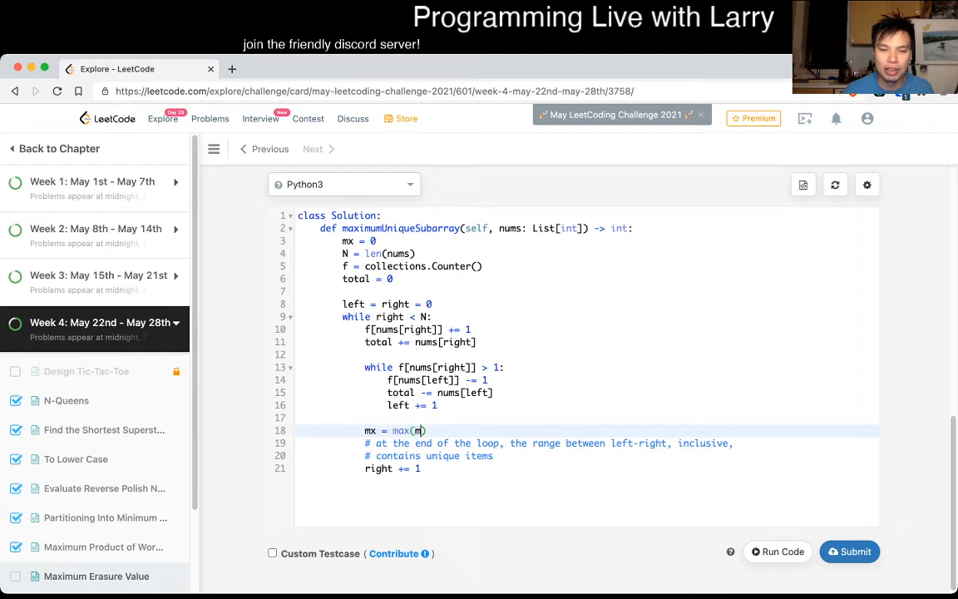
type("mx, total")
key("Down")
key("Down")
key("Down")
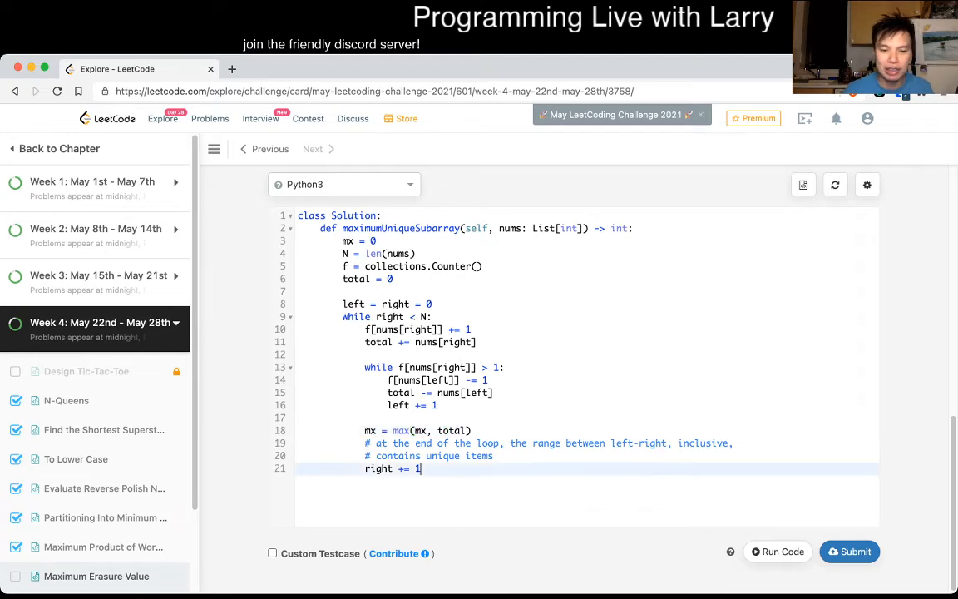
key("Return")
key("BackSpace")
type("return mx")
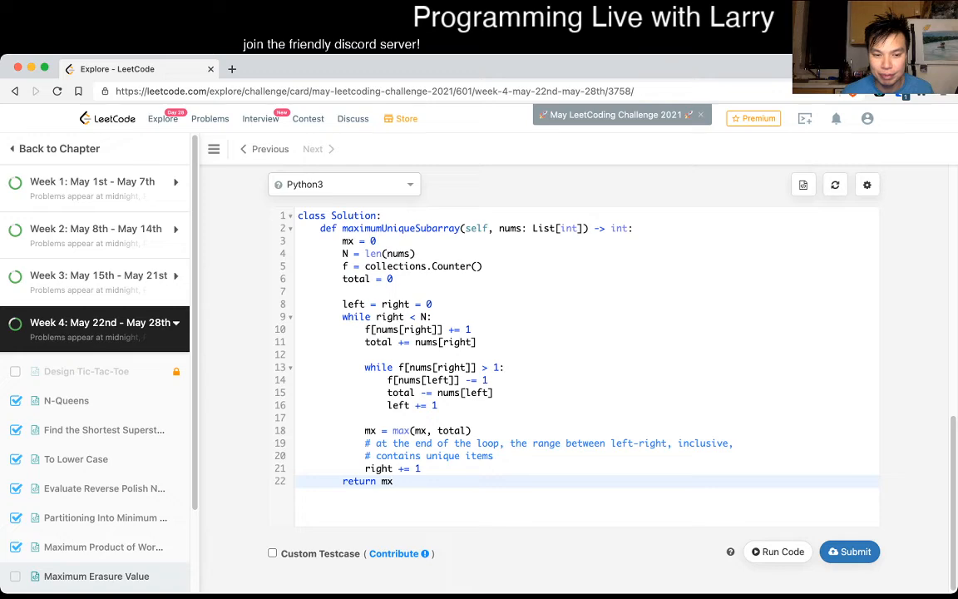
Step: Add Example 2's array [5,2,1,2,5,2,1,2,5] as a second testcase and run both, getting 17 and 8
key("super+apostrophe")
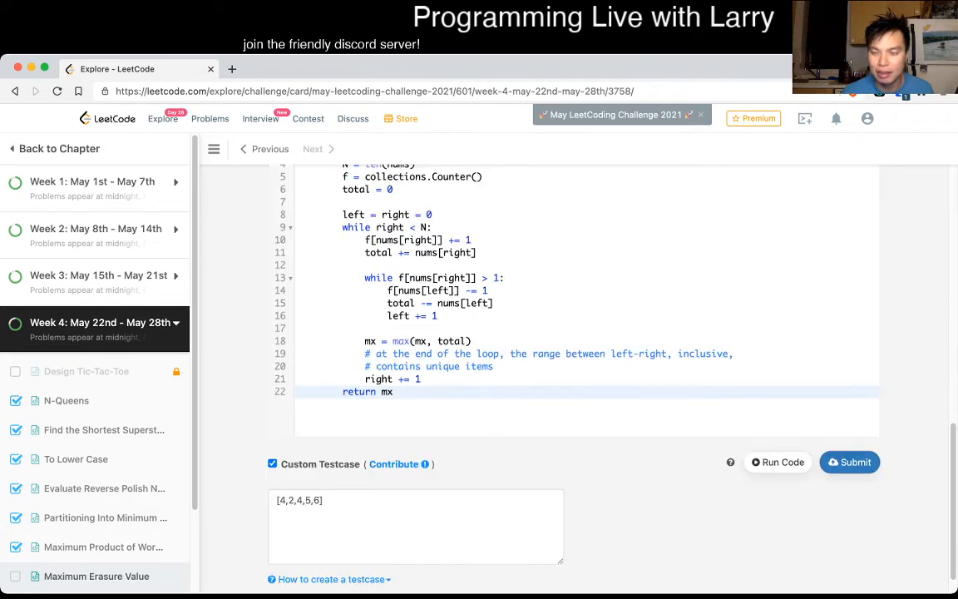
scroll(574, 374, "up", 10)
scroll(574, 374, "up", 5)
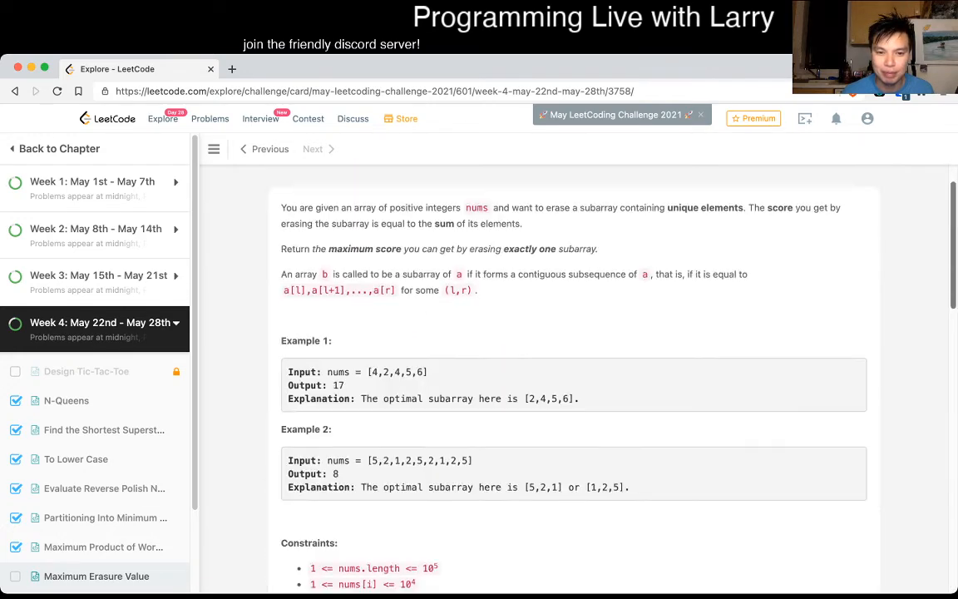
scroll(573, 375, "down", 1)
left_click_drag(367, 434, 472, 435)
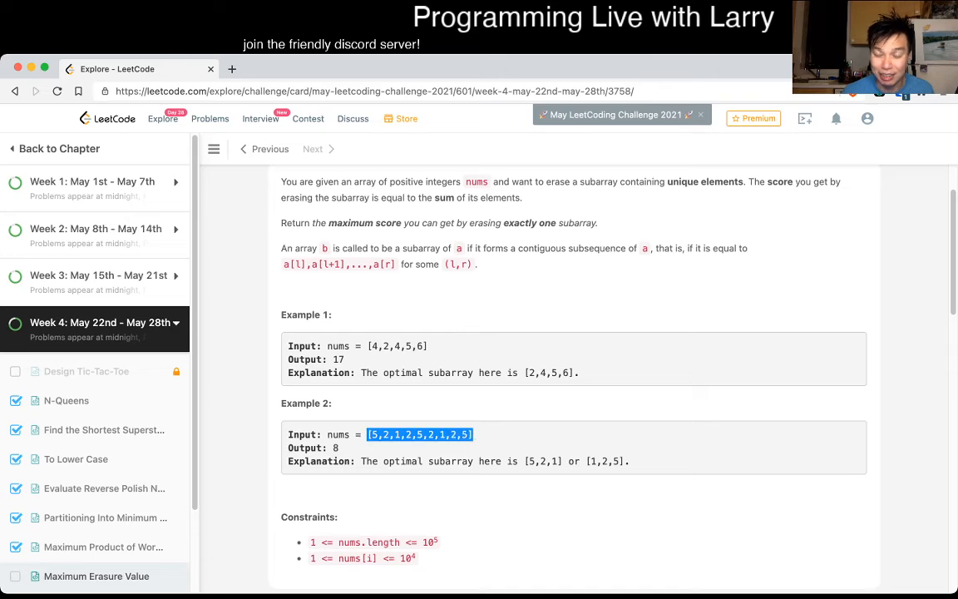
scroll(574, 375, "down", 5)
scroll(574, 375, "down", 5)
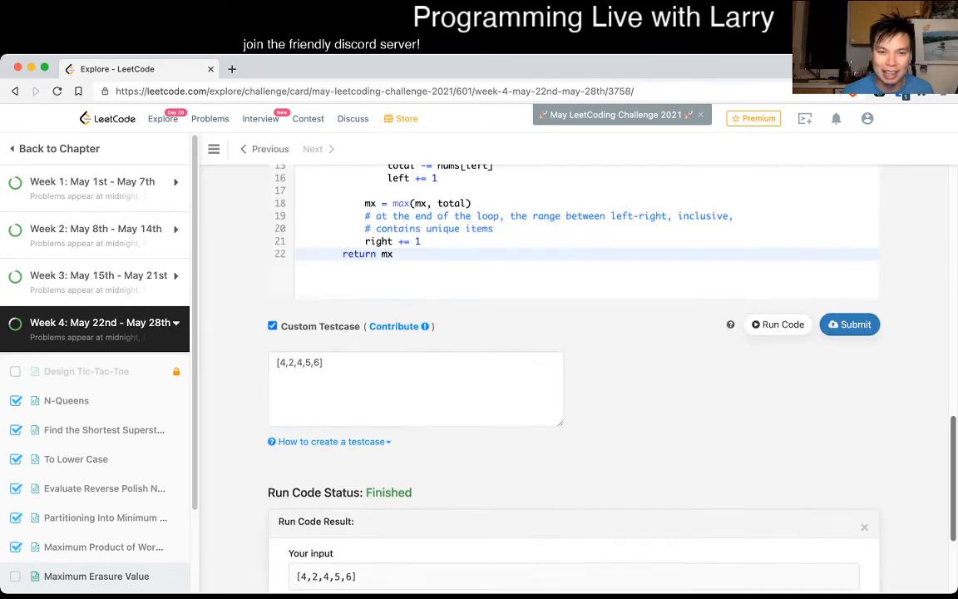
scroll(574, 374, "down", 2)
left_click(416, 224)
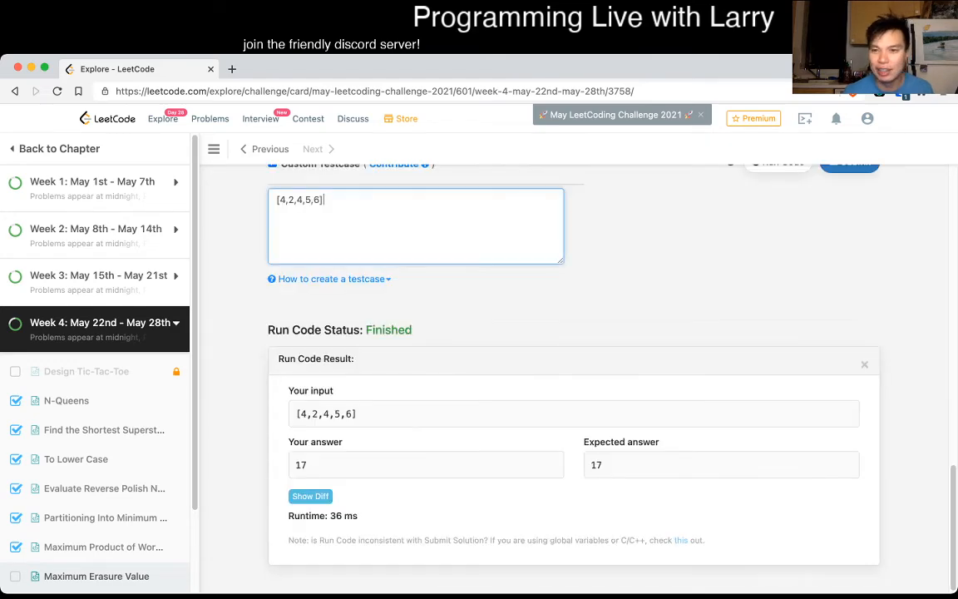
key("Return")
type("[5,2,1,2,5,2,1,2,5]")
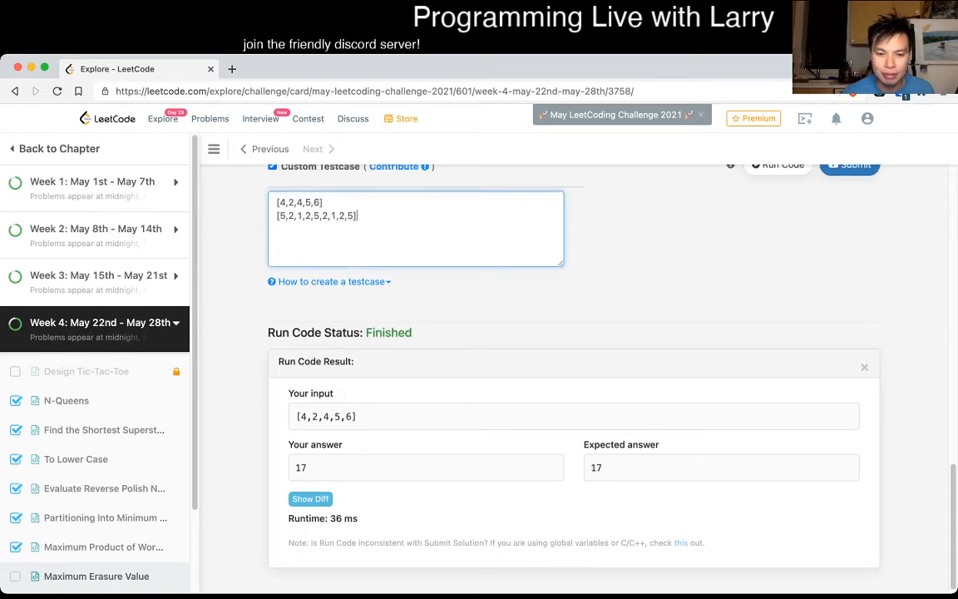
key("ctrl+apostrophe")
scroll(574, 333, "up", 3)
scroll(574, 332, "up", 5)
scroll(574, 332, "down", 1)
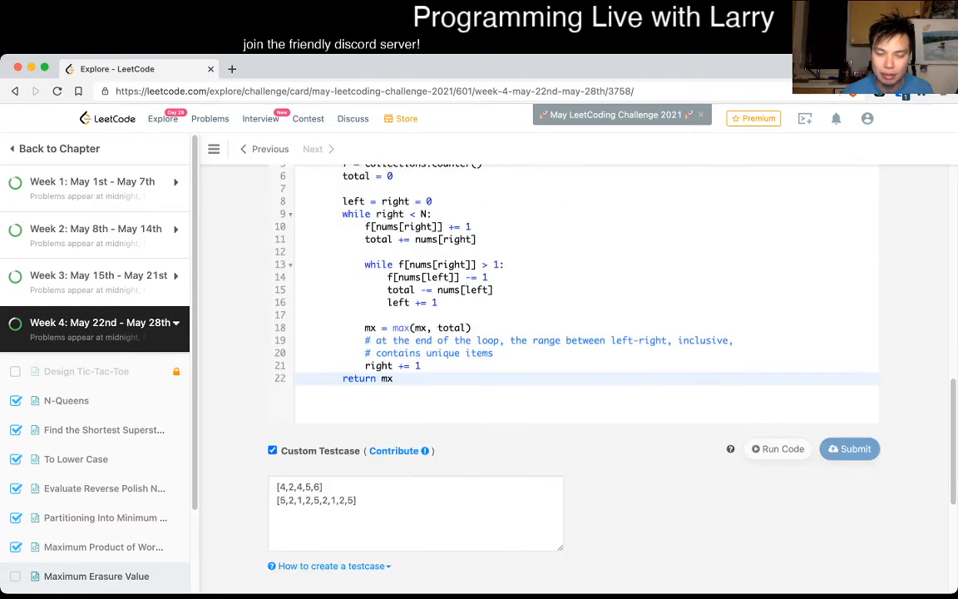
scroll(574, 333, "down", 1)
scroll(574, 332, "down", 8)
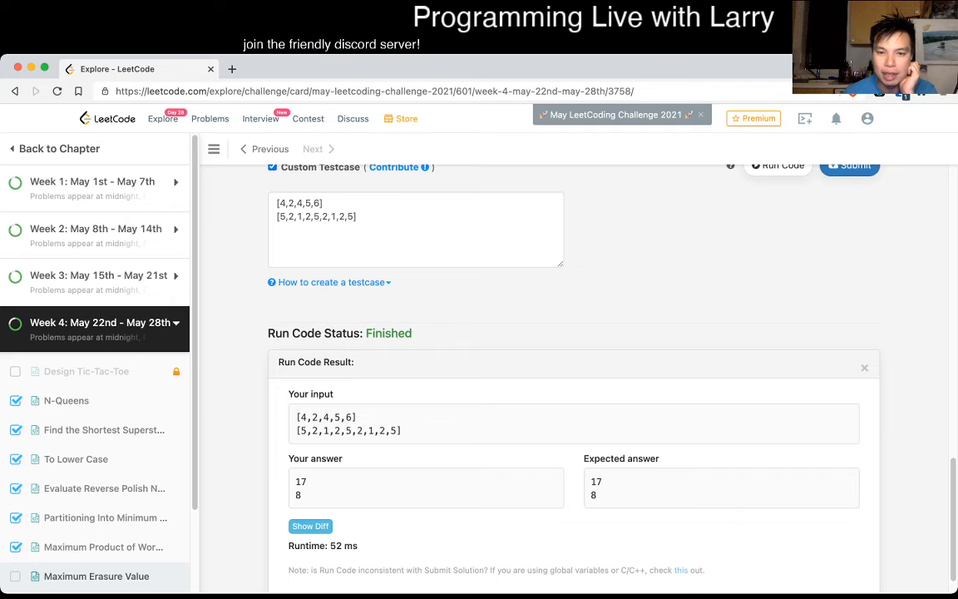
scroll(574, 333, "up", 4)
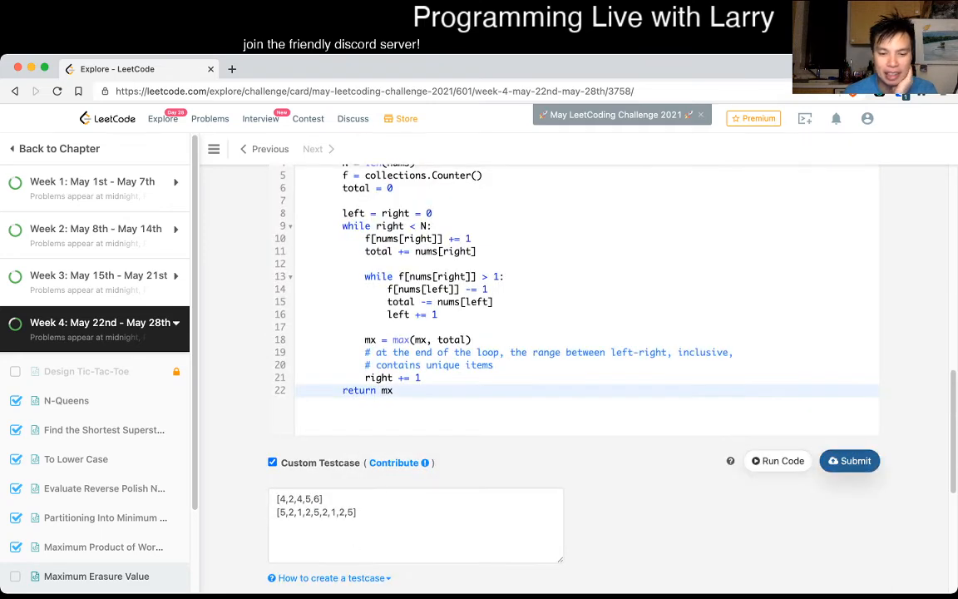
Step: Submit the sliding-window solution and receive an Accepted result
key("ctrl+Return")
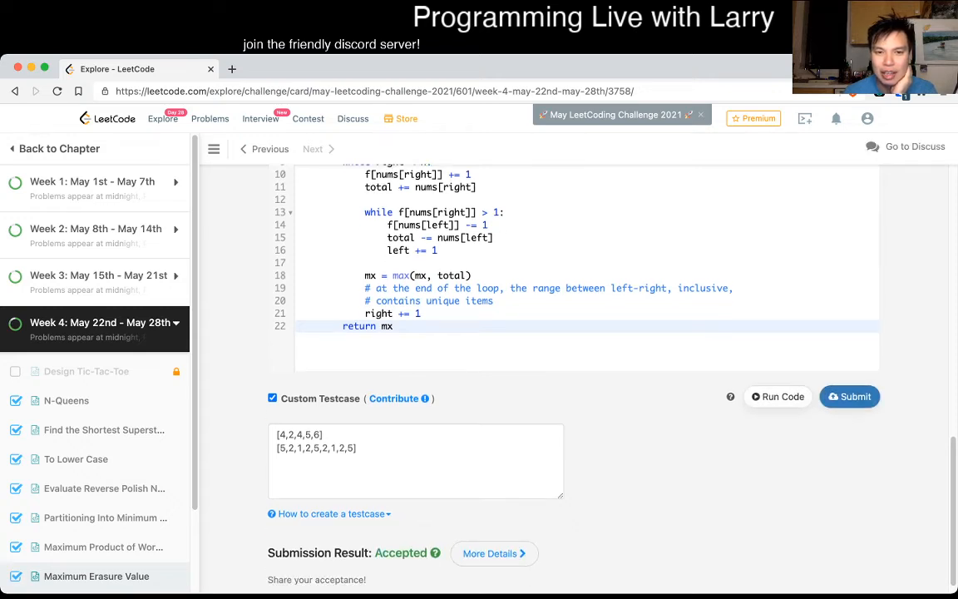
scroll(574, 350, "up", 2)
scroll(574, 349, "up", 4)
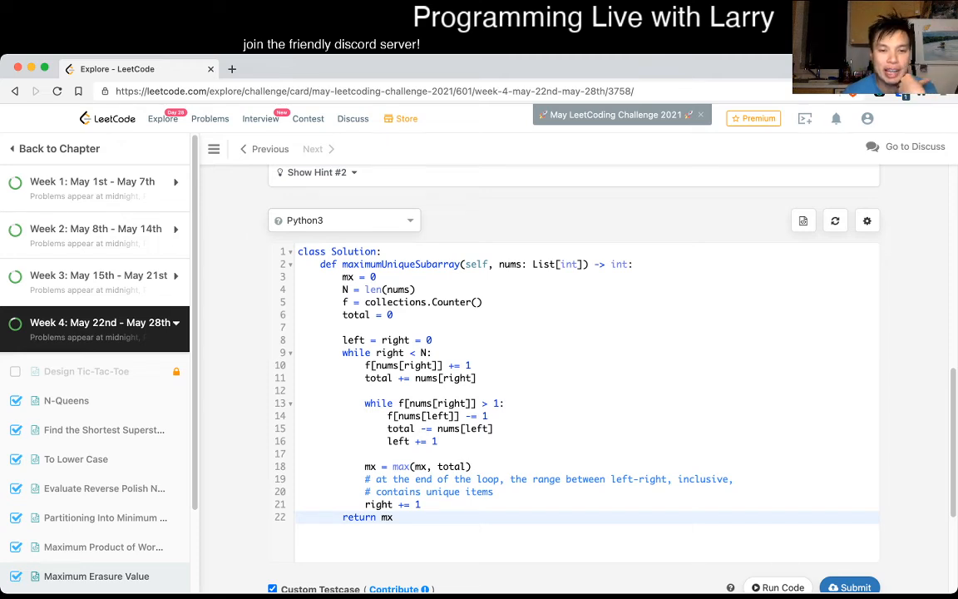
mouse_move(300, 353)
left_mouse_down()
mouse_move(476, 379)
mouse_move(504, 403)
left_mouse_up()
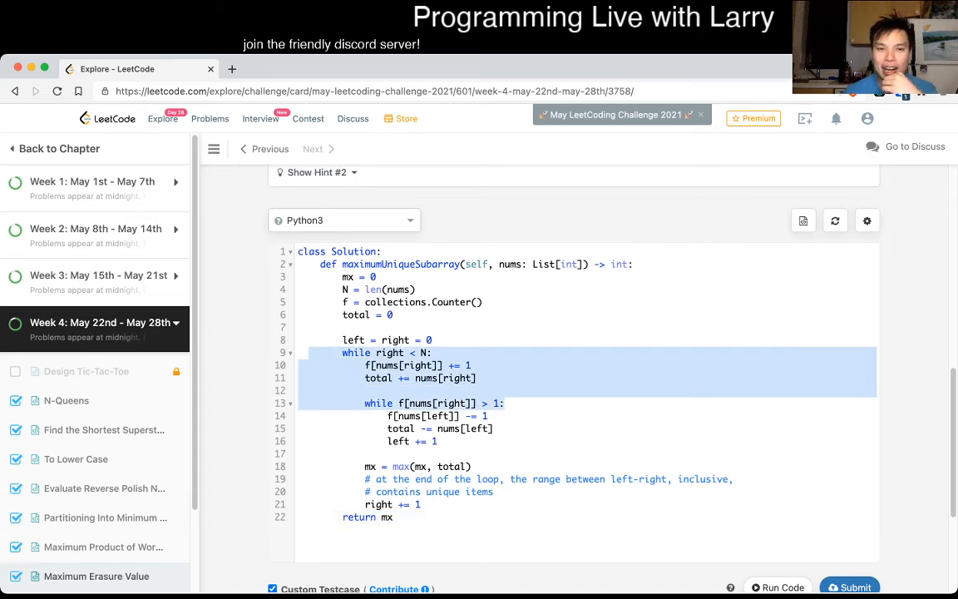
scroll(574, 374, "up", 1)
scroll(574, 374, "up", 4)
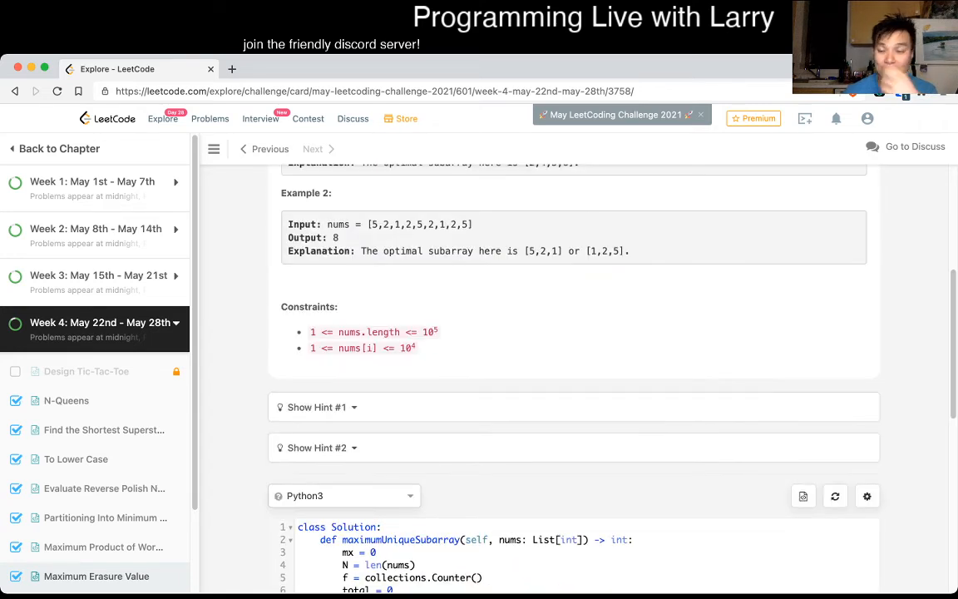
left_click_drag(310, 332, 439, 333)
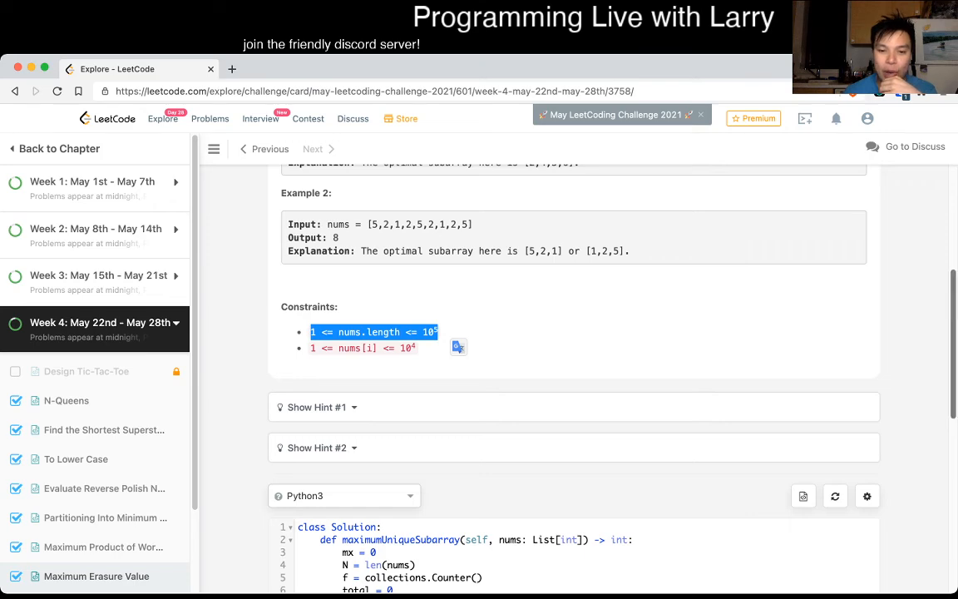
scroll(574, 375, "down", 3)
scroll(574, 374, "down", 1)
scroll(574, 375, "down", 1)
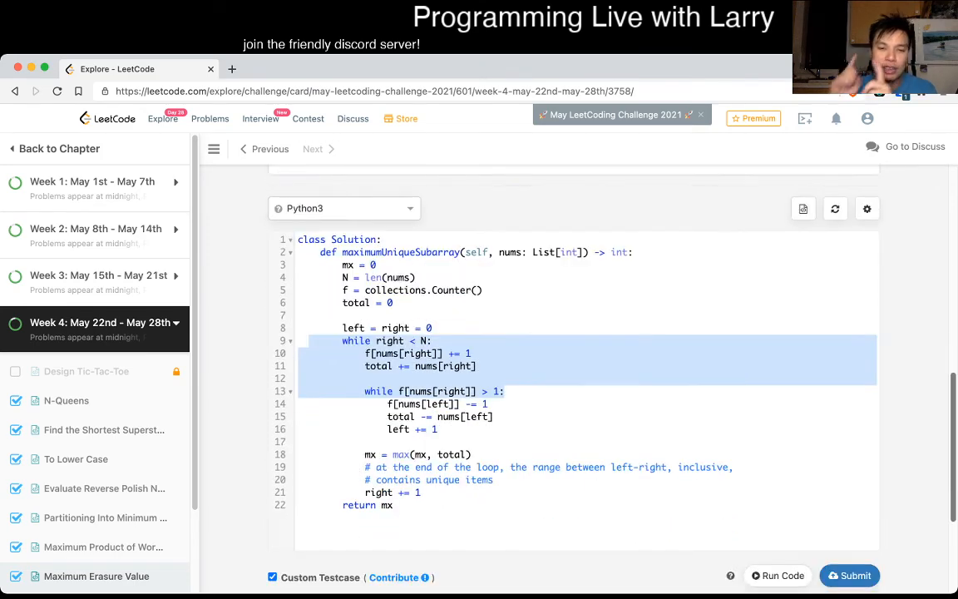
scroll(574, 374, "down", 1)
key("Down")
key("Down")
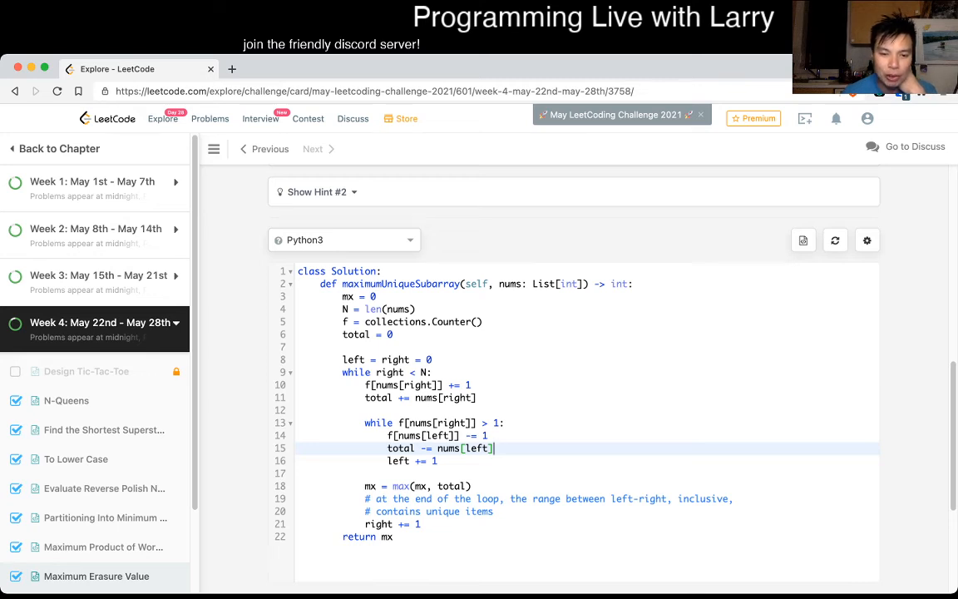
key("Up")
key("Up")
key("Left")
key("Left")
key("Left")
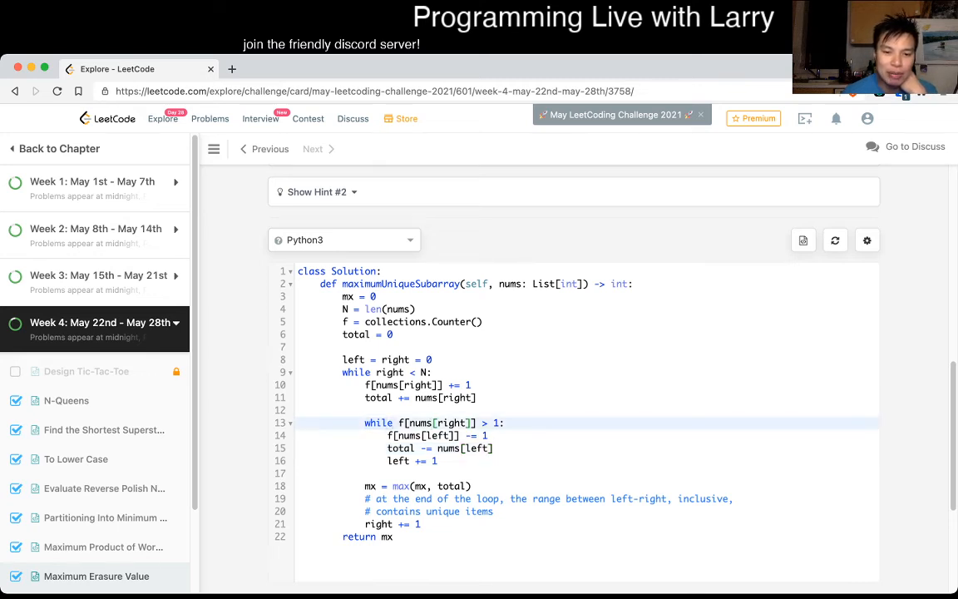
key("Down")
key("Down")
key("Down")
key("End")
key("shift+Home")
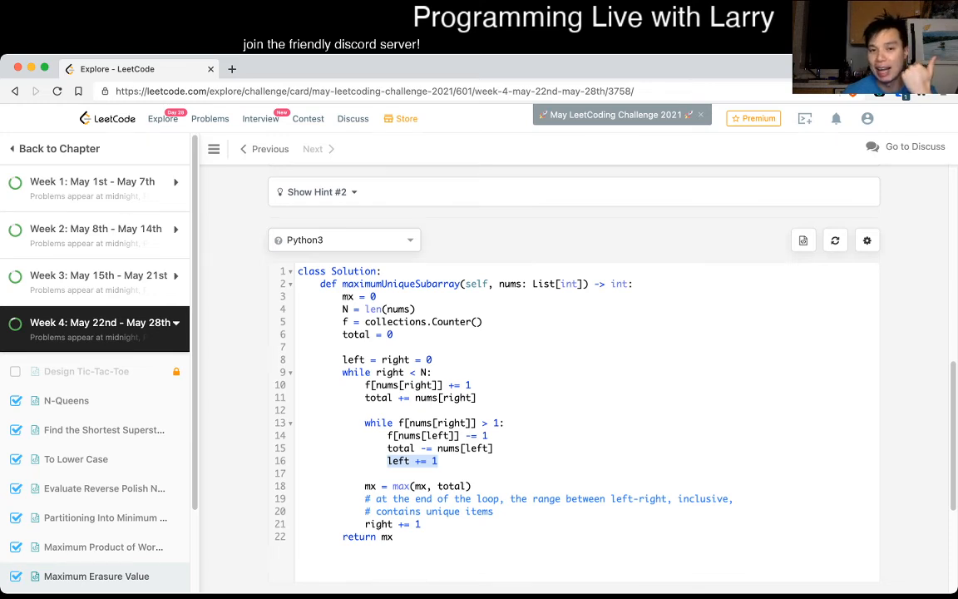
key("Up")
key("Up")
key("Up")
key("Right")
key("Right")
key("shift+Right")
key("shift+Right")
key("shift+Right")
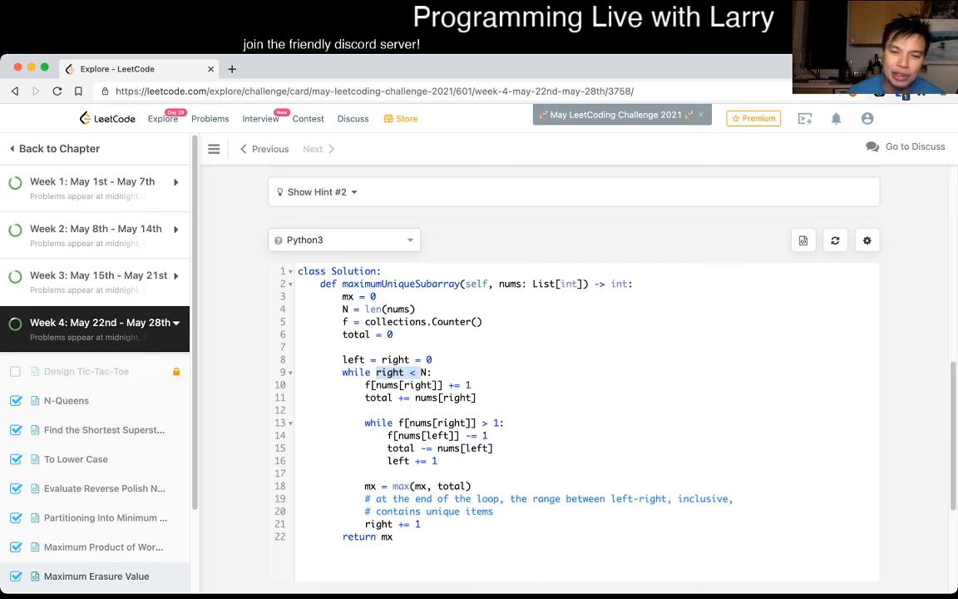
left_click_drag(341, 322, 482, 322)
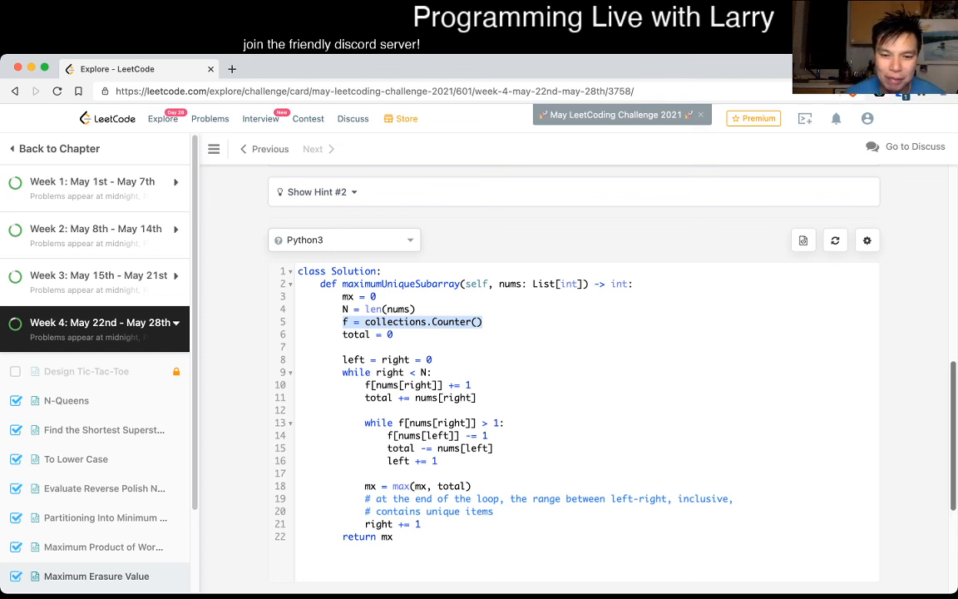
scroll(574, 358, "up", 2)
scroll(574, 357, "down", 1)
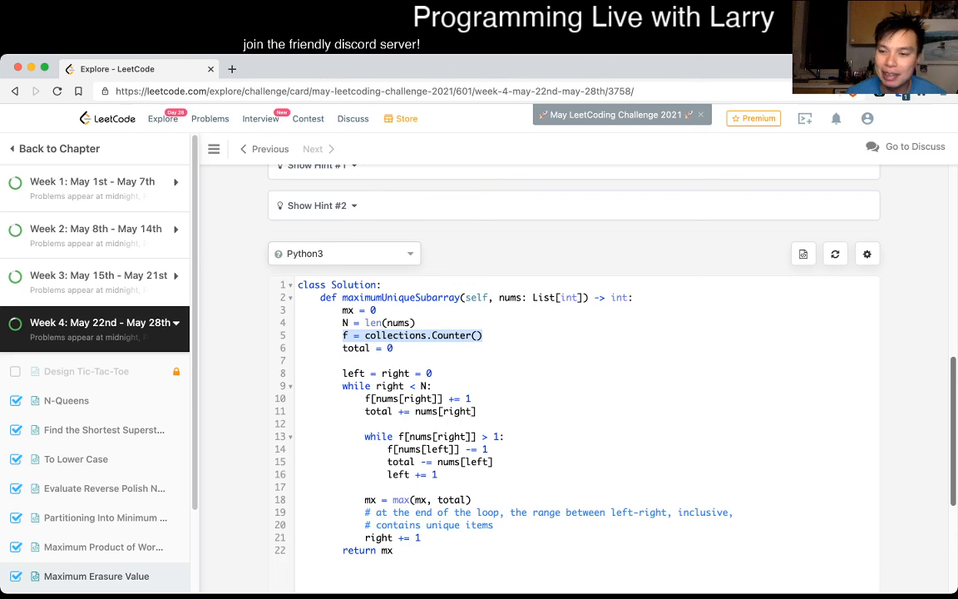
Step: Reveal Hint #1, hide it, and leave Hint #2 about the two-pointer technique expanded
left_click(488, 436)
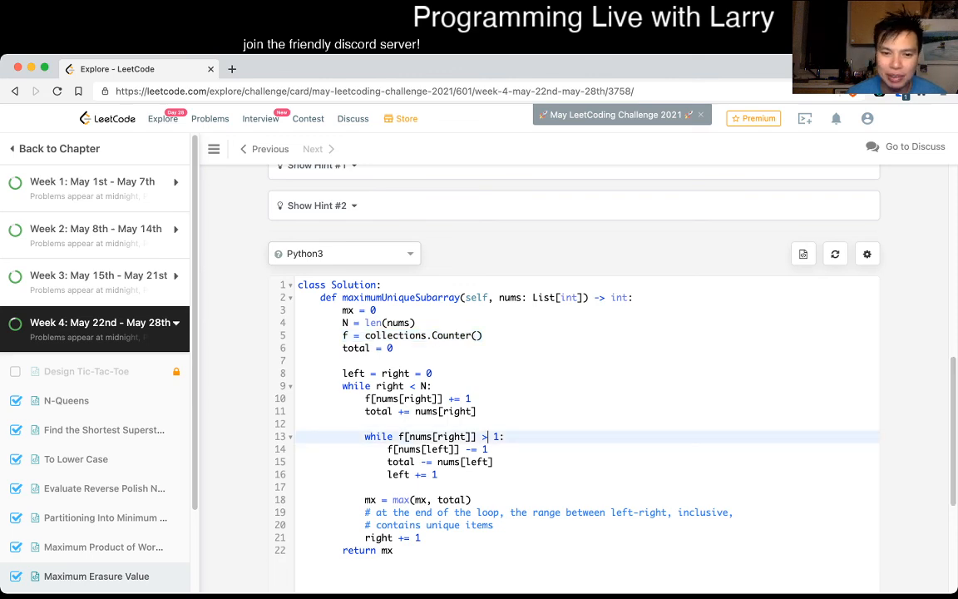
scroll(574, 357, "up", 10)
scroll(574, 357, "down", 10)
scroll(574, 374, "up", 1)
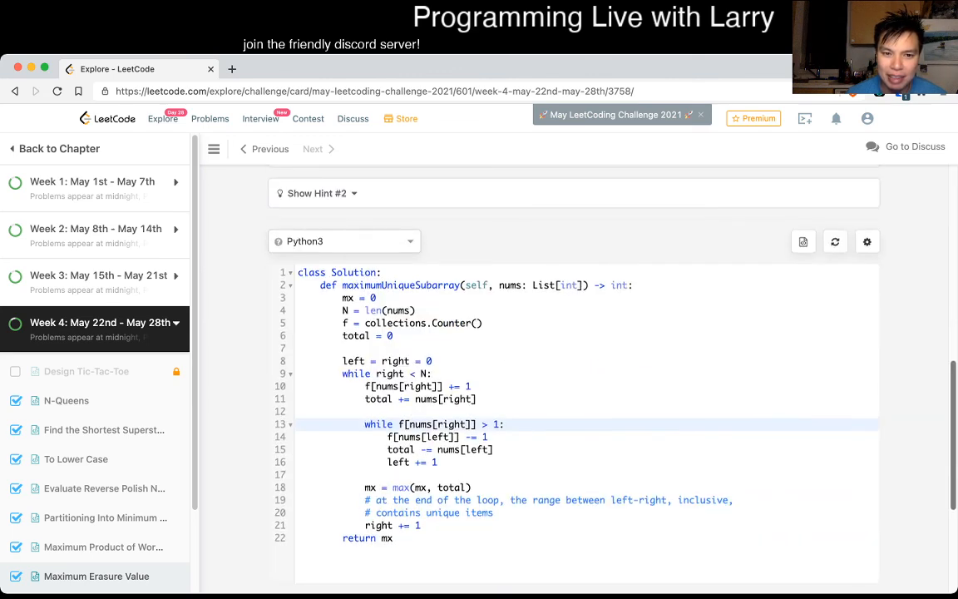
scroll(574, 357, "up", 5)
scroll(574, 357, "down", 3)
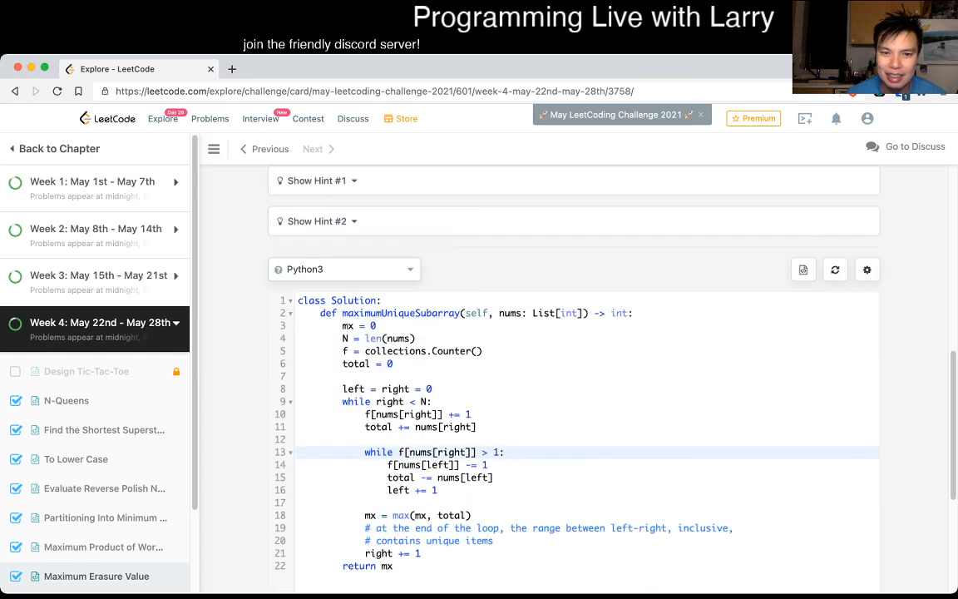
left_click(314, 180)
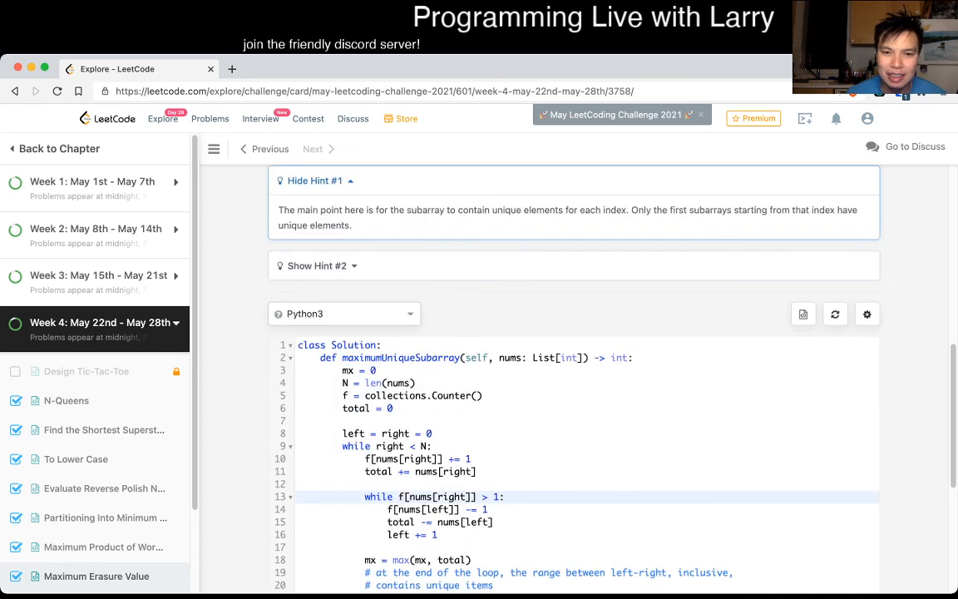
left_click(314, 180)
left_click(316, 222)
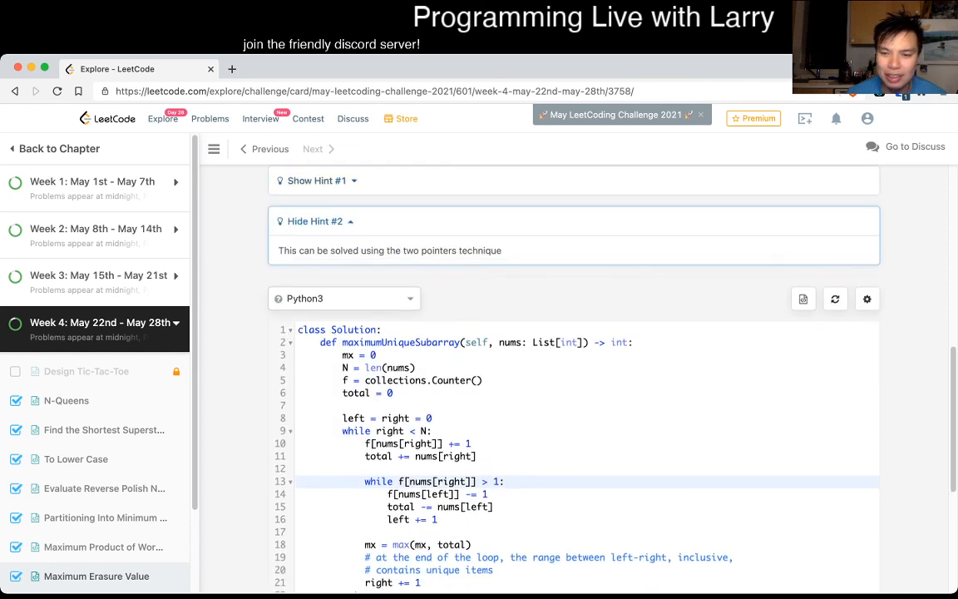
scroll(574, 374, "down", 1)
scroll(574, 374, "down", 4)
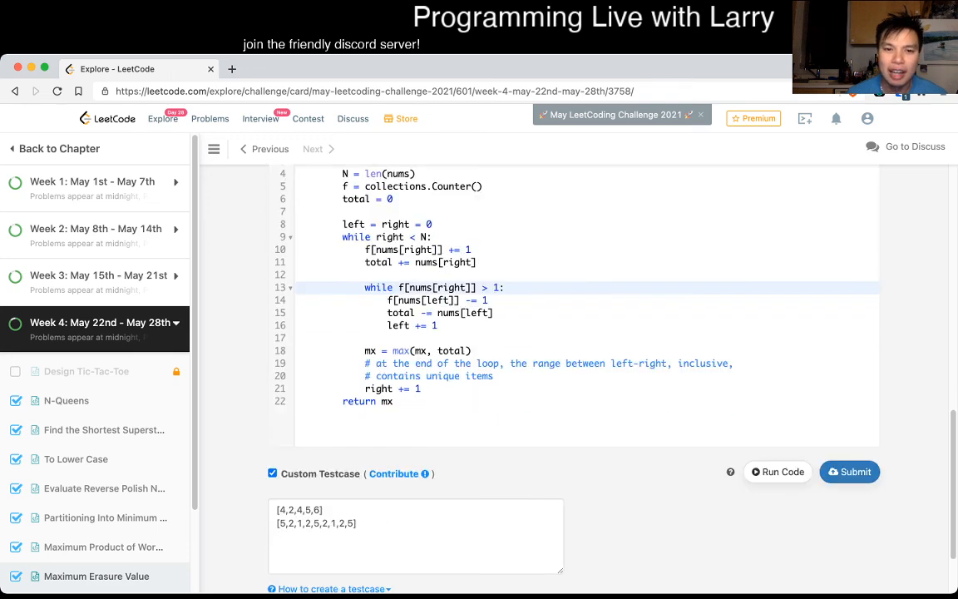
scroll(574, 374, "up", 1)
scroll(573, 374, "up", 1)
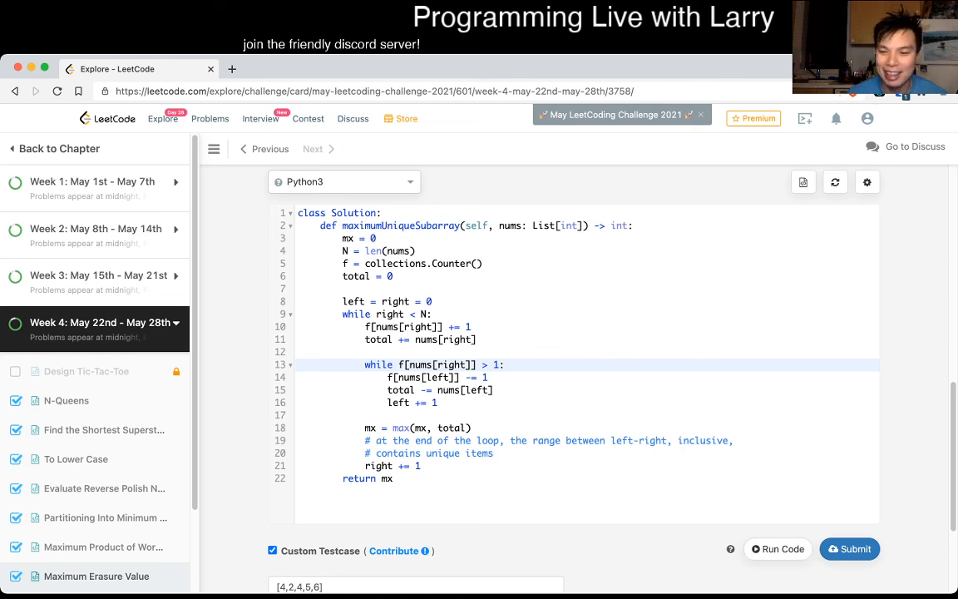
key("super+Tab")
key("super+Tab")
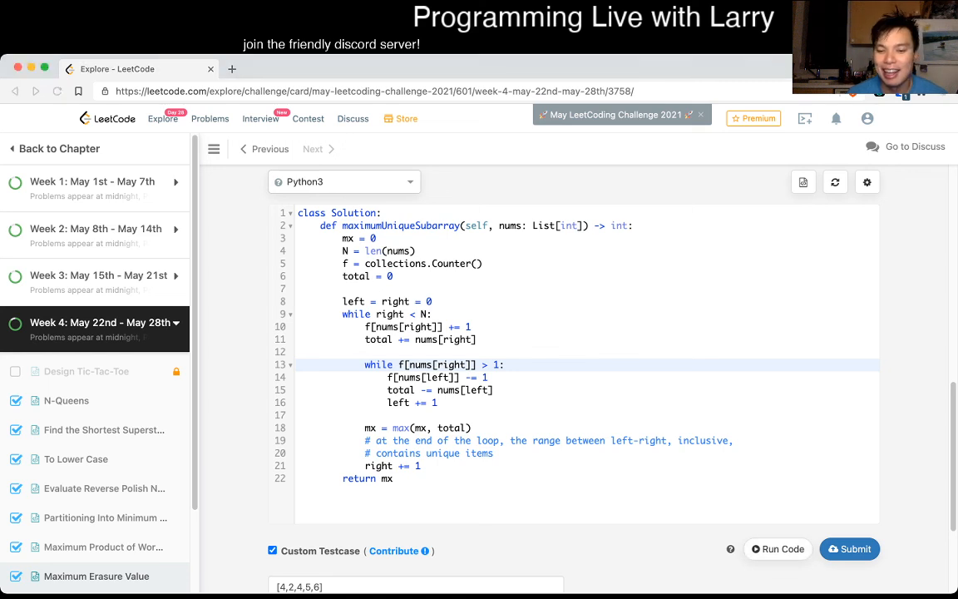
key("super+Tab")
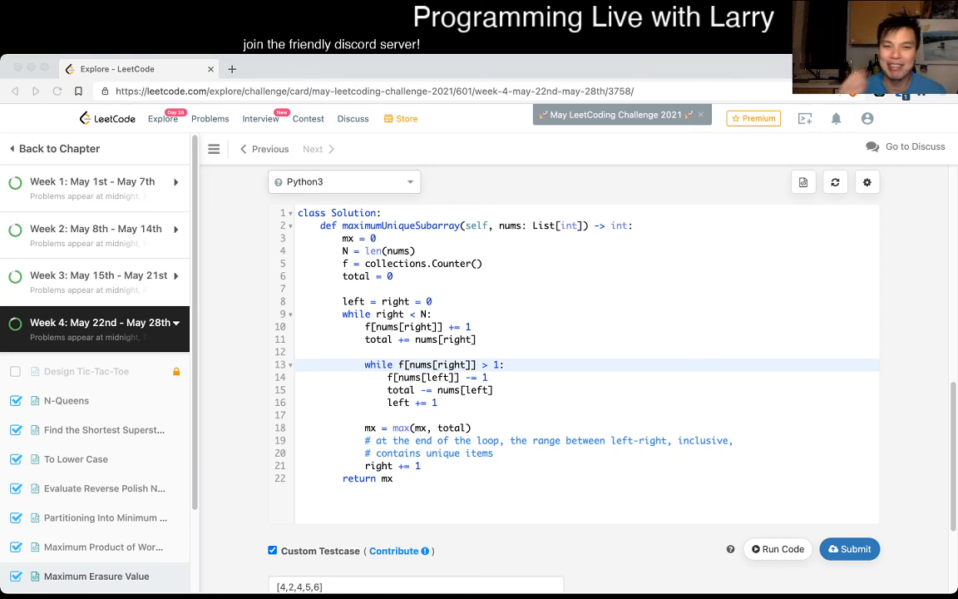